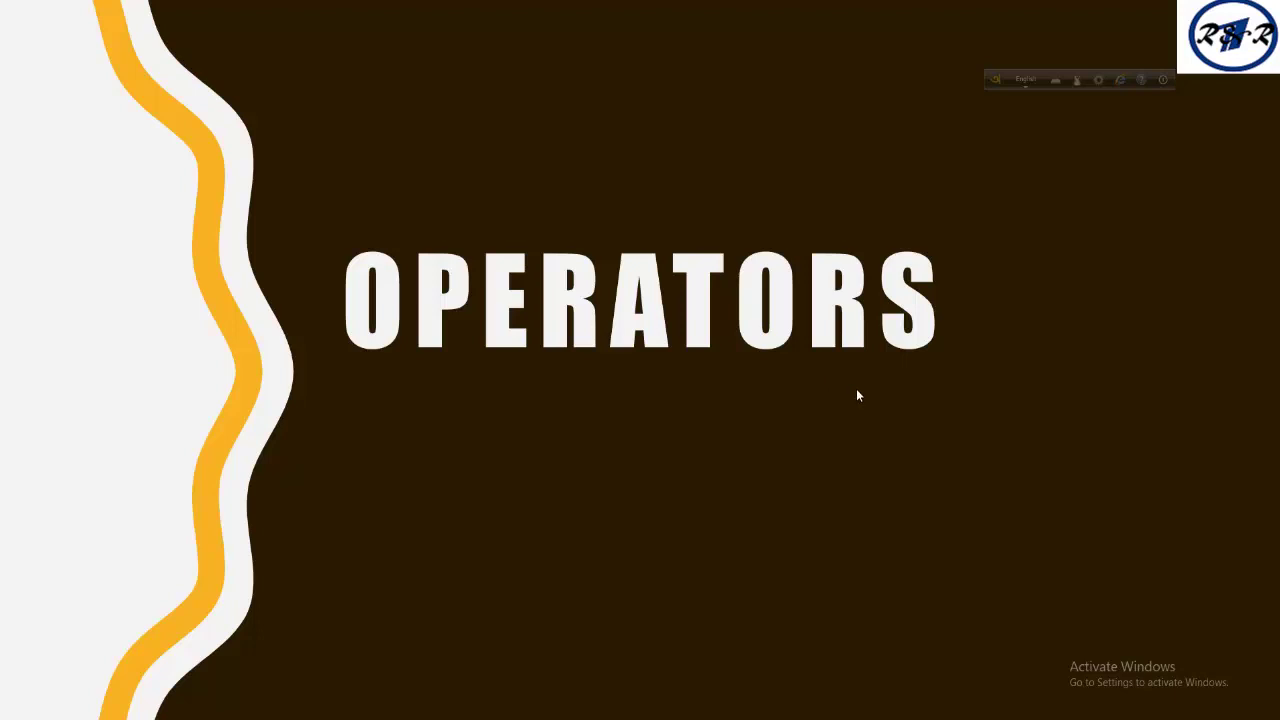
# - Advance the show through the A+B, A>B, A||B slide to the seven-type OPERATORS list
pyautogui.click(870, 397)
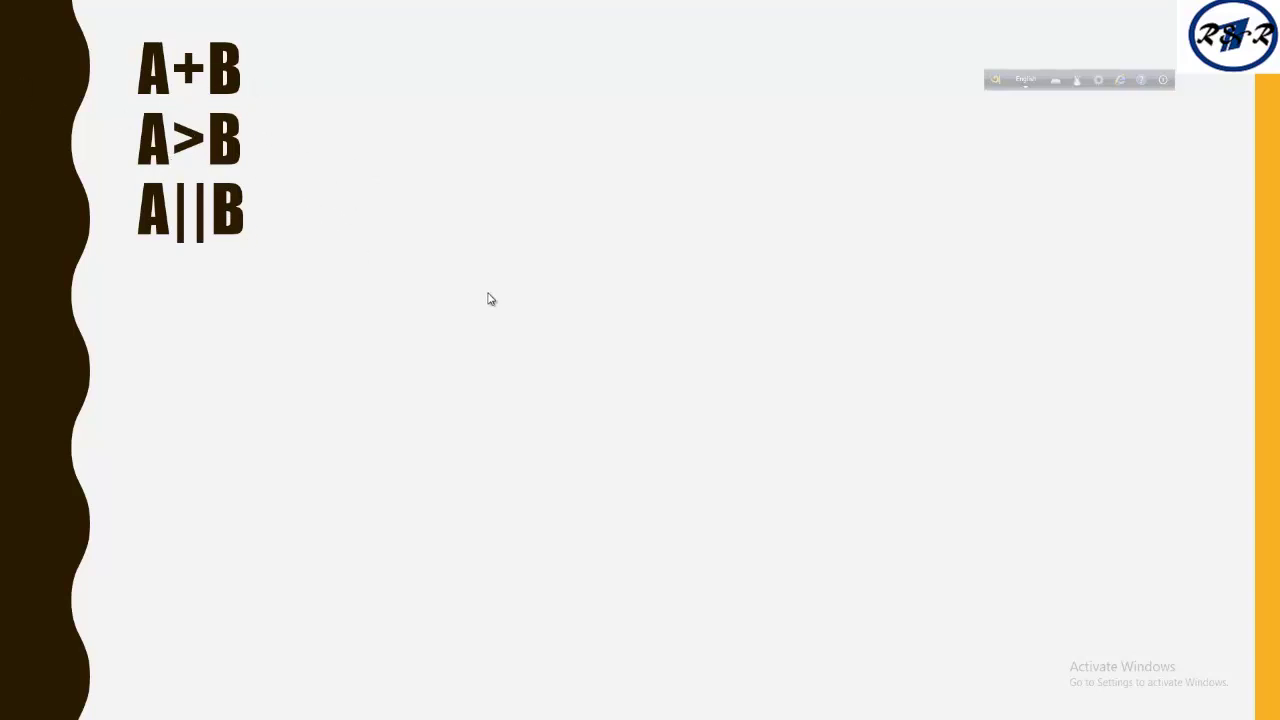
pyautogui.click(535, 327)
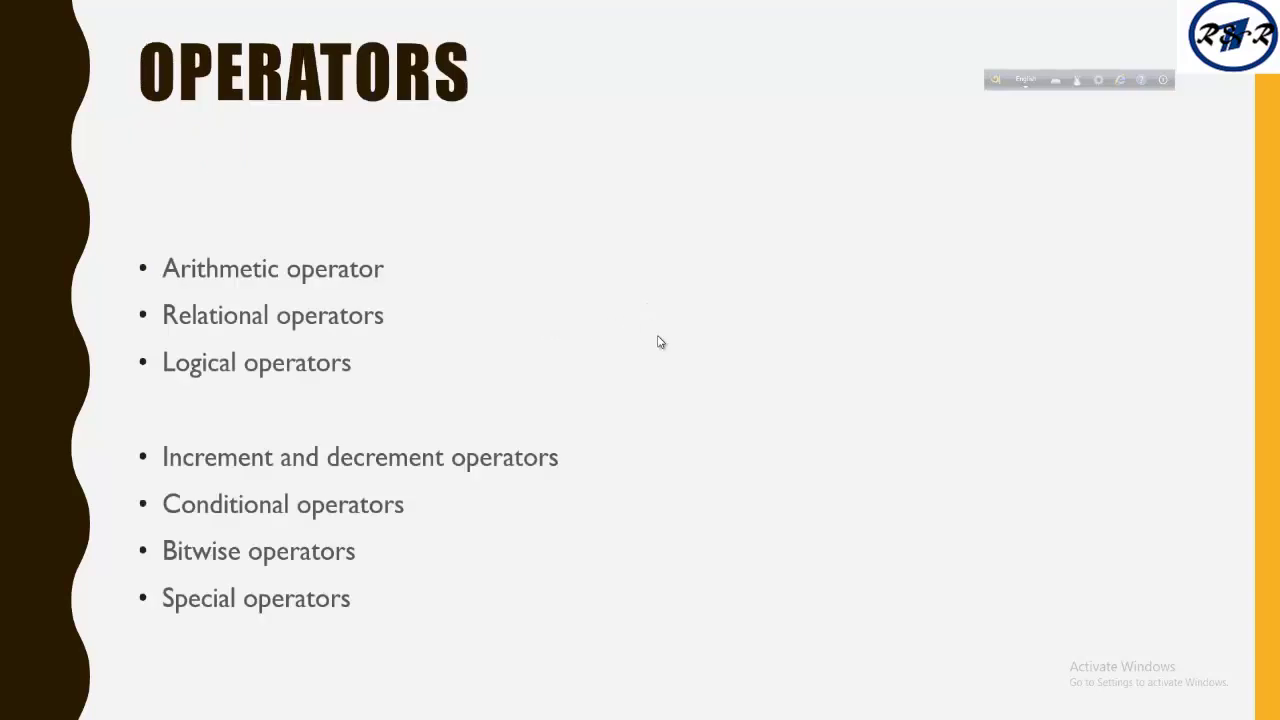
# - Emphasise the Arithmetic, relational and logical bullets, then fly in the Assignment operators bullet
pyautogui.click(547, 337)
pyautogui.click(547, 337)
pyautogui.click(547, 337)
pyautogui.click(547, 337)
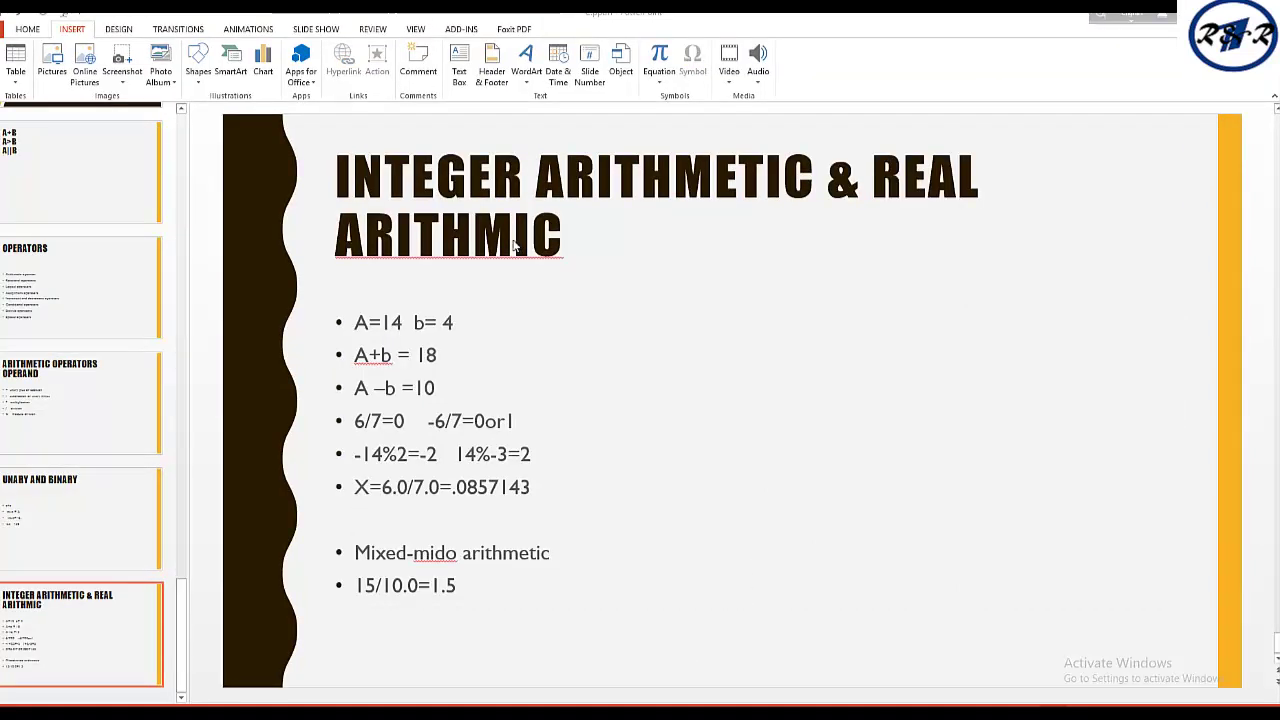
# - Correct the misspelled title word ARITHMIC to ARITHMATIC
pyautogui.click(515, 240)
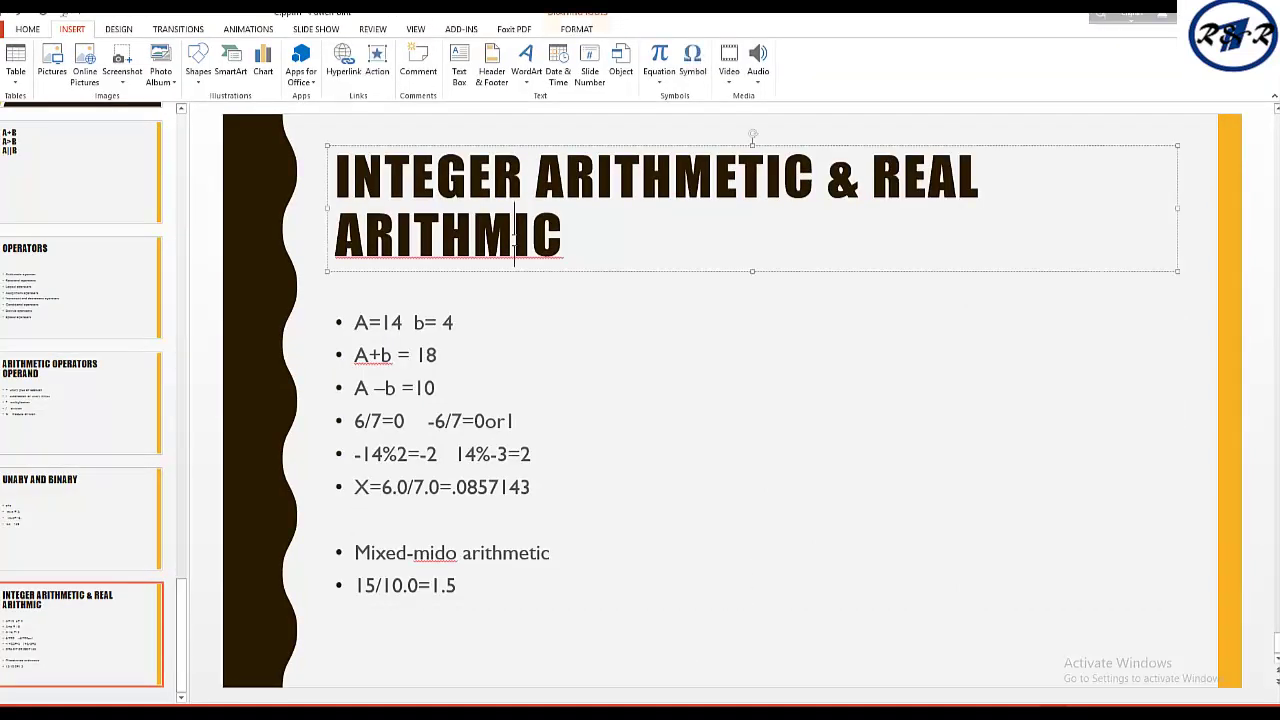
pyautogui.write('ATI')
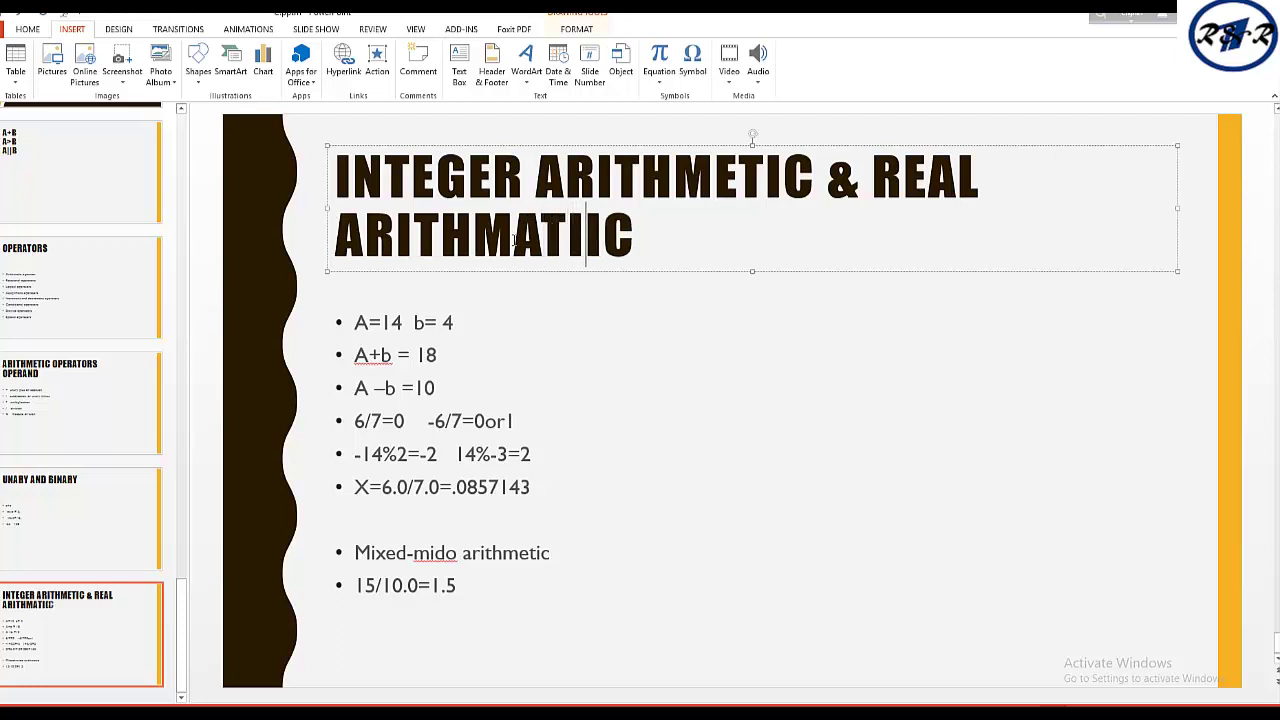
pyautogui.press('BackSpace')
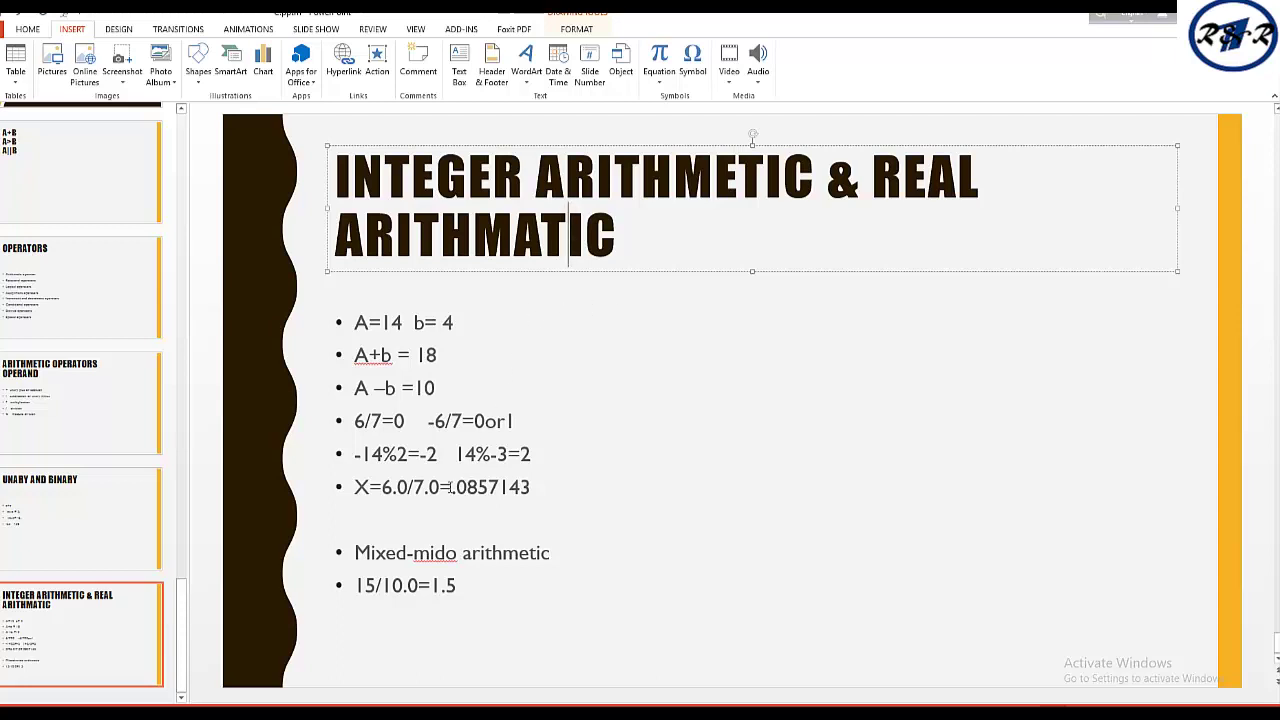
# - Highlight the X=6.0/7.0=.0857143 and 15/10.0=1.5 examples to point out the real operands
pyautogui.moveTo(355, 481); pyautogui.dragTo(530, 487)
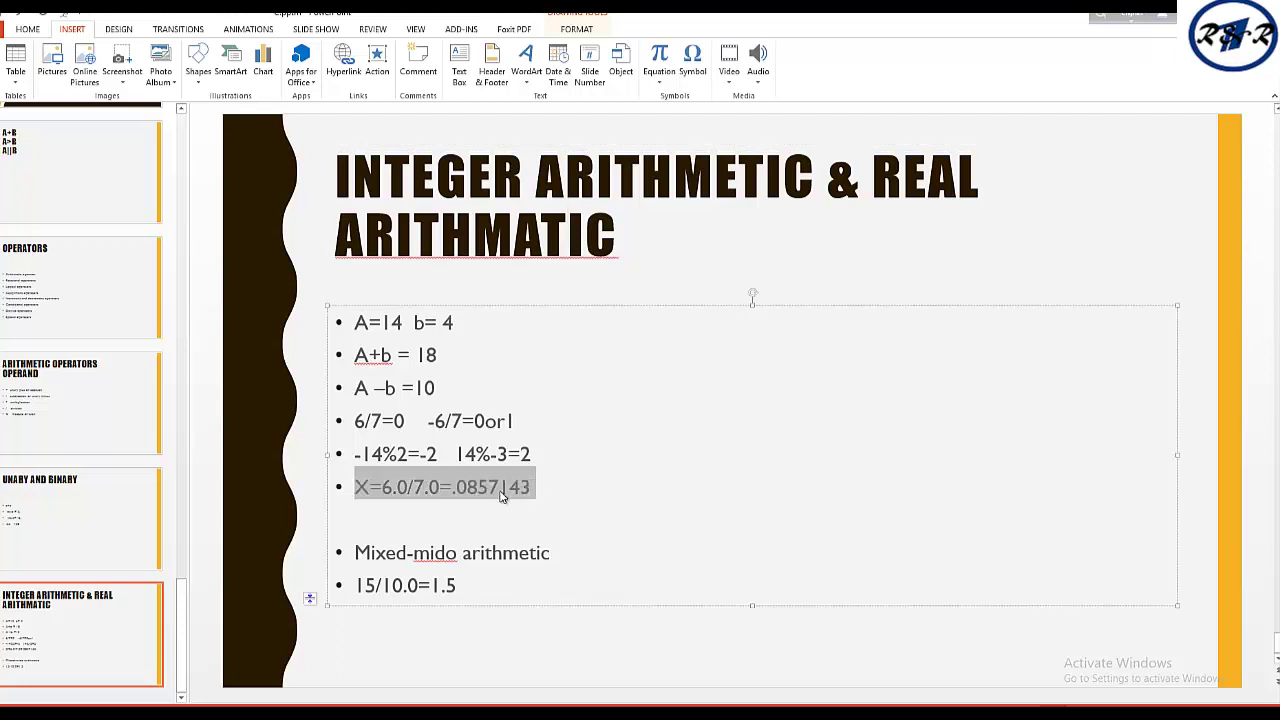
pyautogui.click(441, 509)
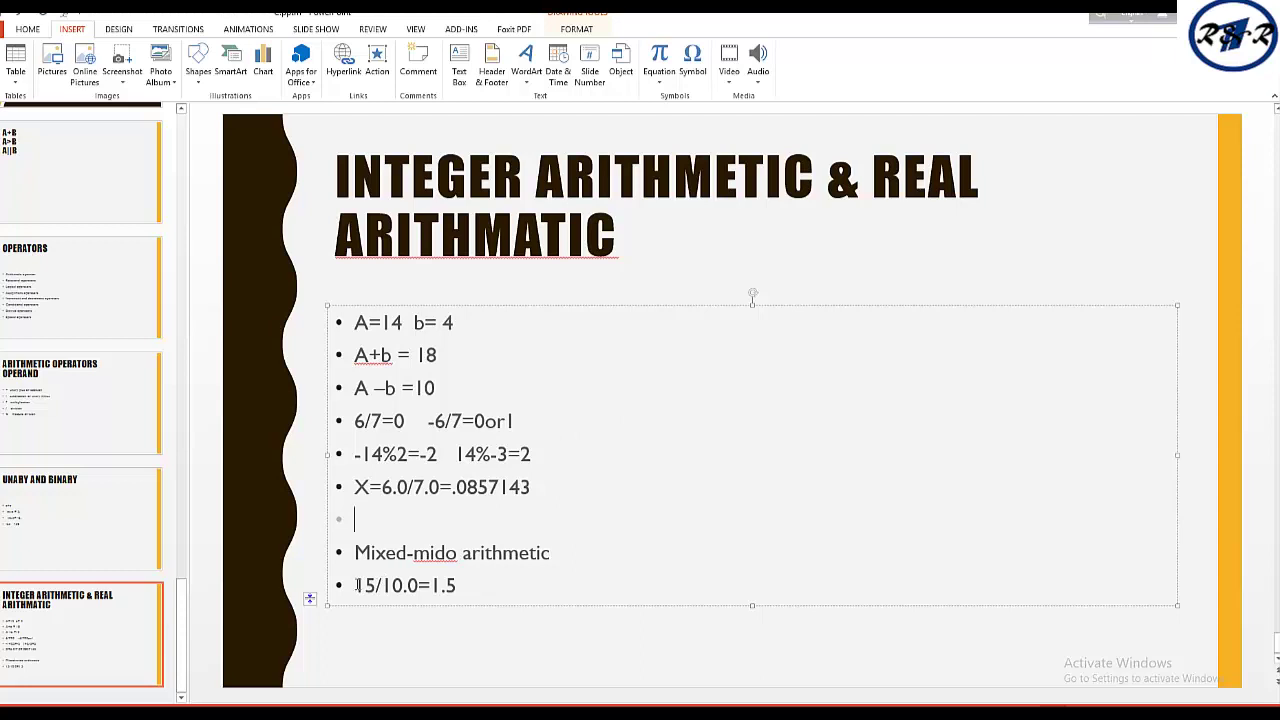
pyautogui.moveTo(356, 585); pyautogui.dragTo(451, 587)
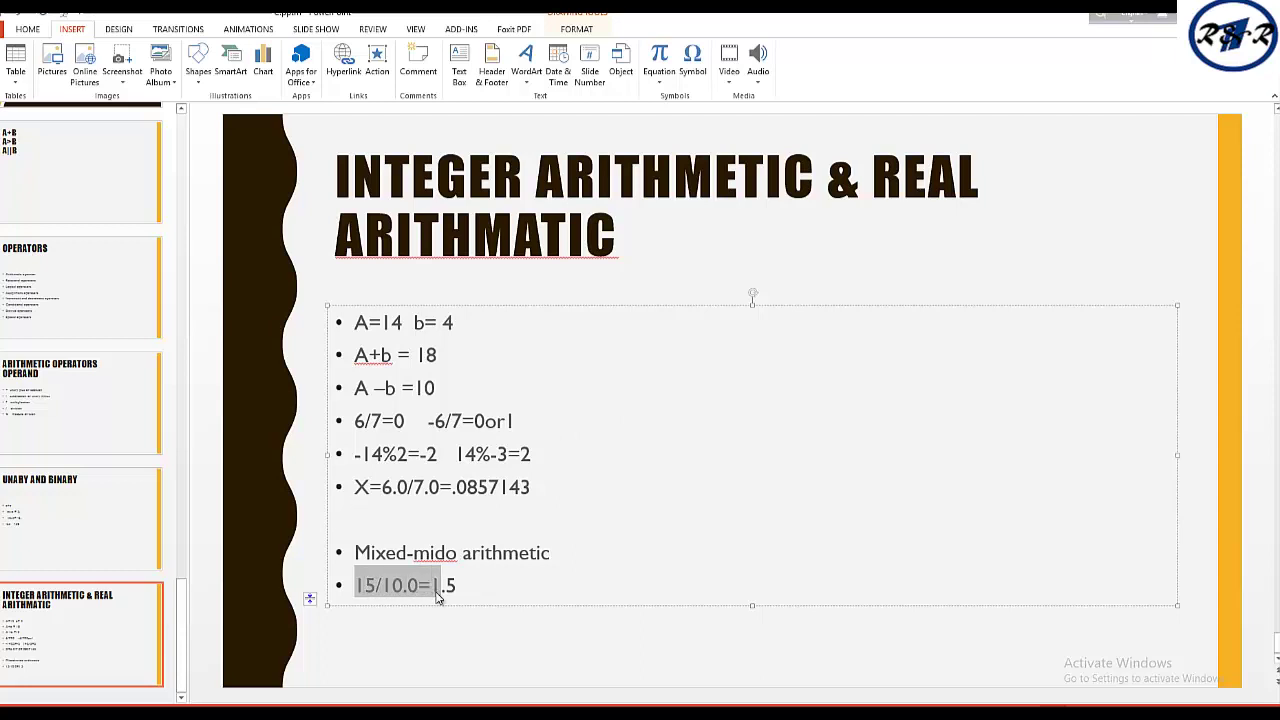
pyautogui.click(367, 587)
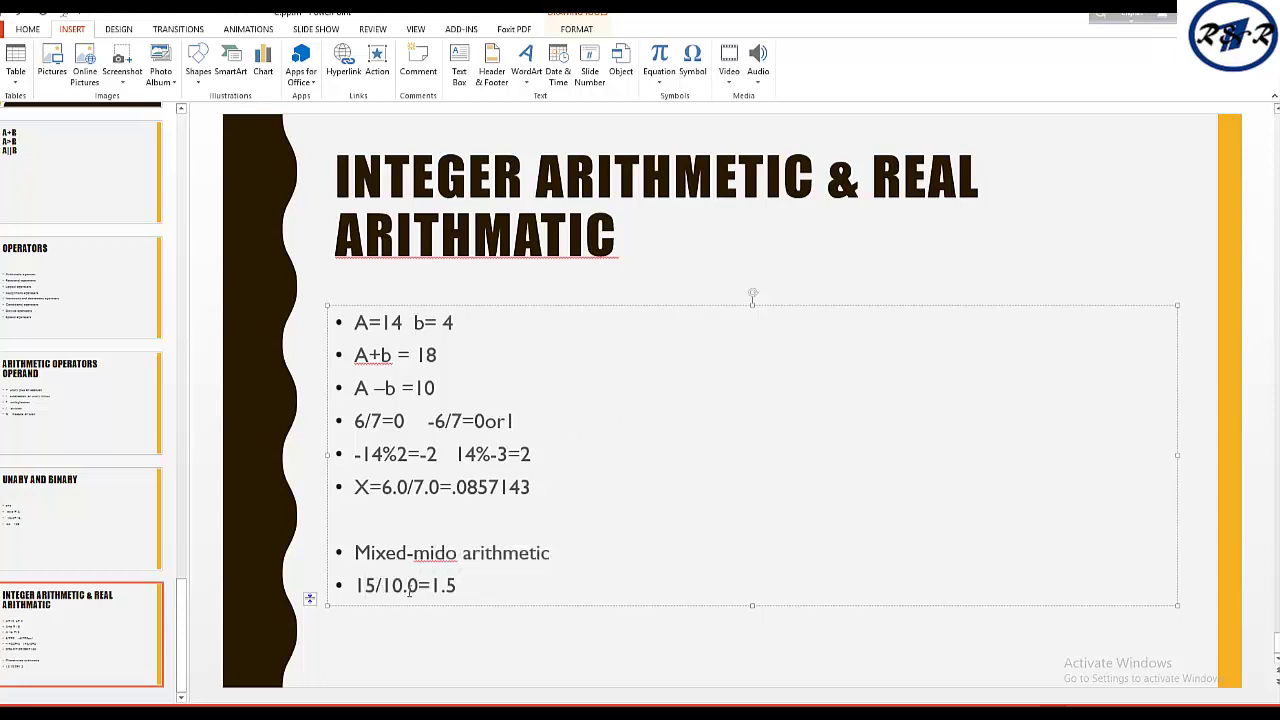
pyautogui.click(407, 587)
pyautogui.moveTo(407, 587)
pyautogui.mouseDown()
pyautogui.moveTo(418, 587)
pyautogui.moveTo(356, 587)
pyautogui.mouseUp()
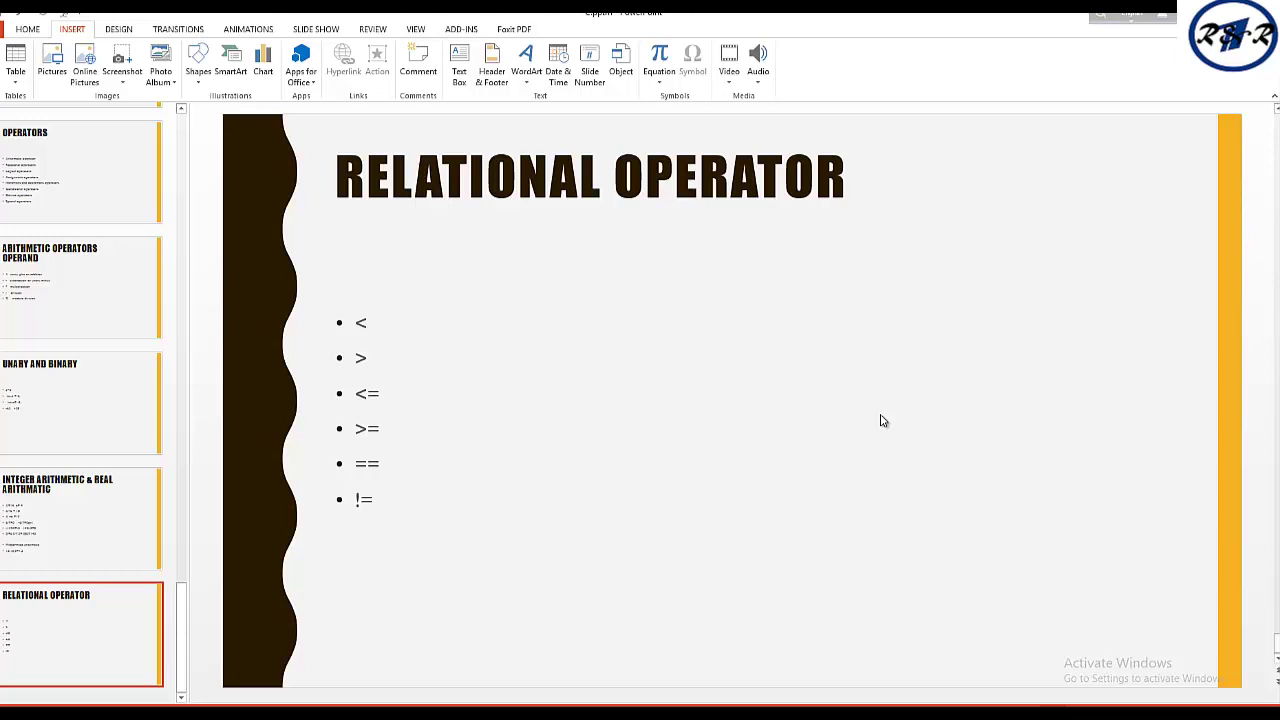
# - Highlight the <, >=, == and != operators in turn, then go to R-OPERATOR COMPLEMENT
pyautogui.click(377, 328)
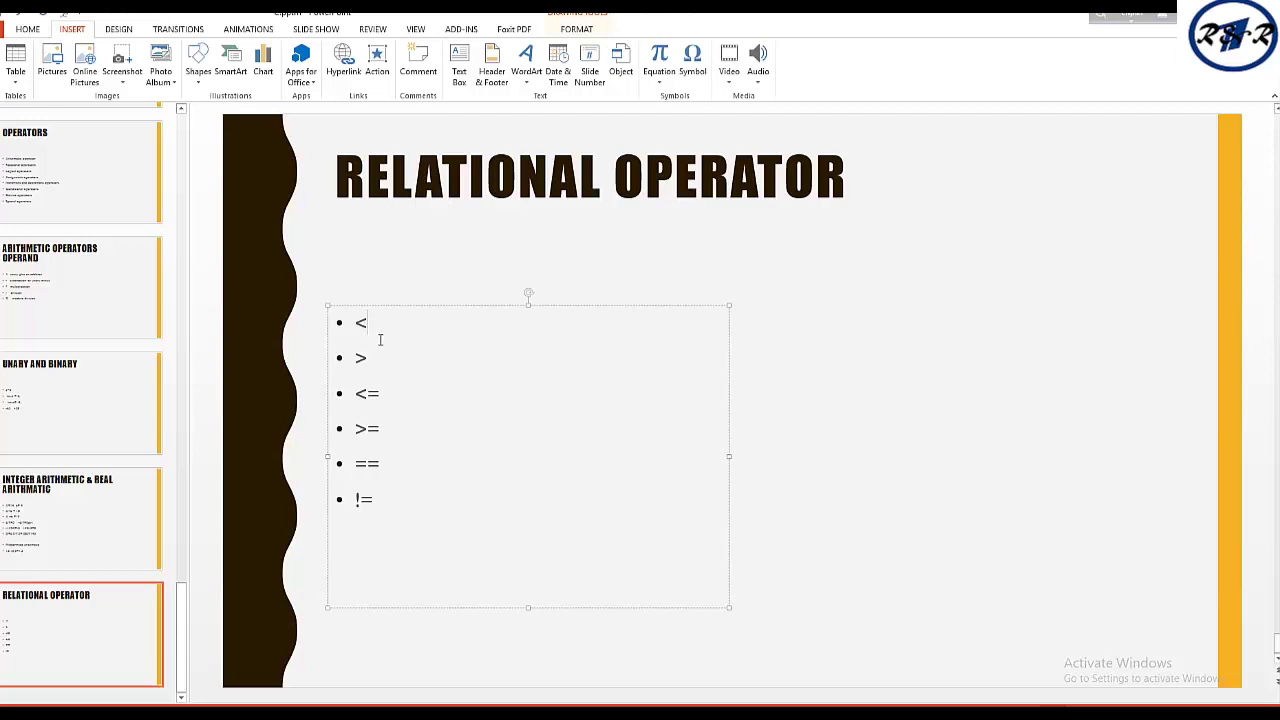
pyautogui.moveTo(377, 330)
pyautogui.mouseDown()
pyautogui.moveTo(343, 325)
pyautogui.moveTo(400, 397)
pyautogui.mouseUp()
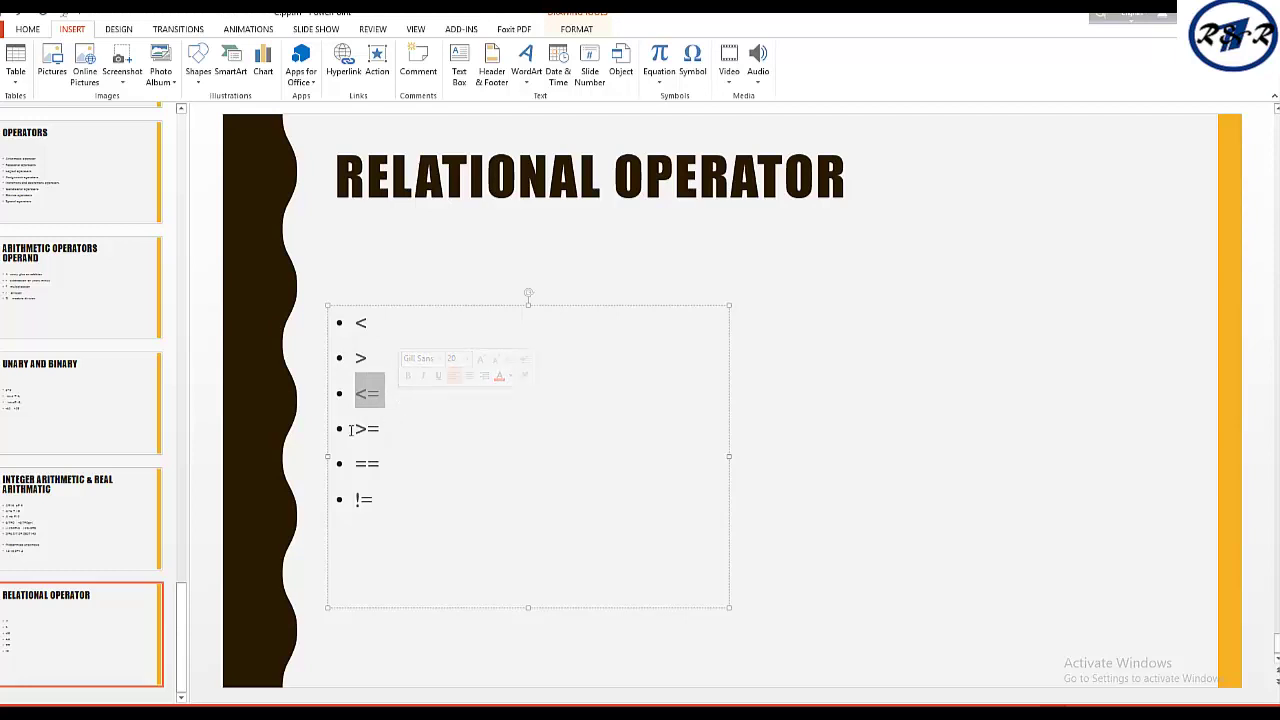
pyautogui.moveTo(352, 429); pyautogui.dragTo(404, 429)
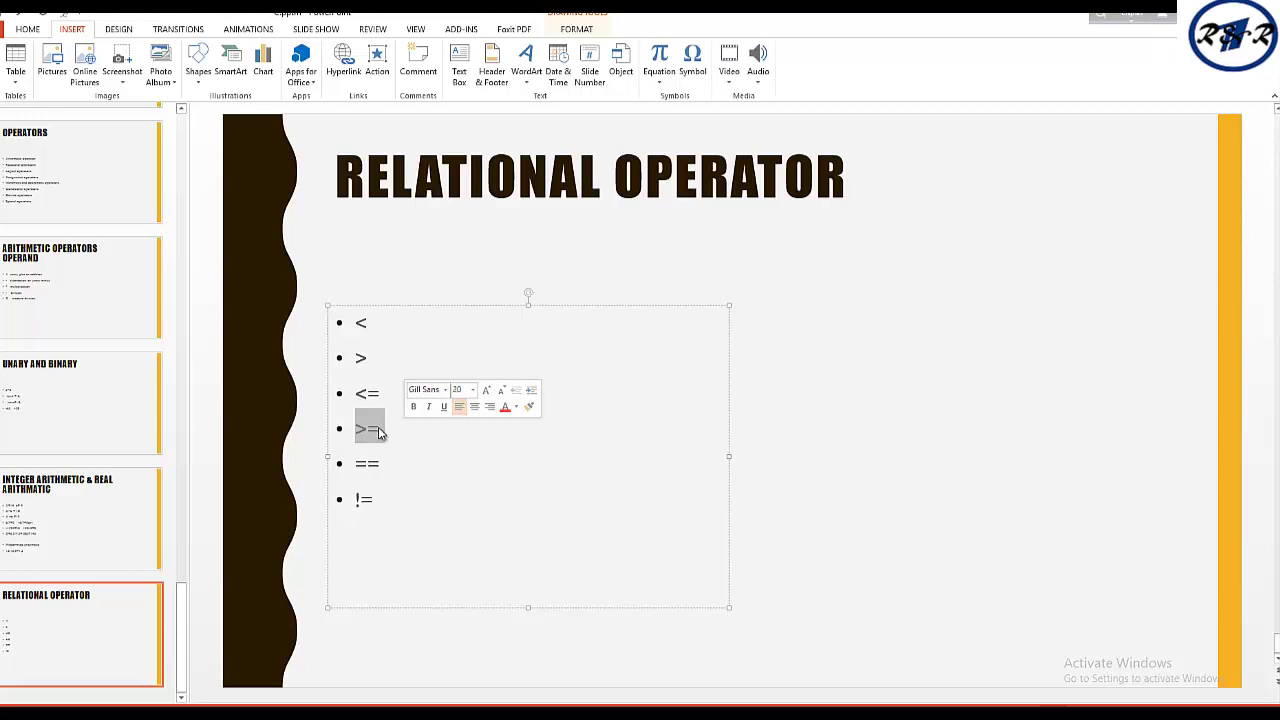
pyautogui.moveTo(354, 461); pyautogui.dragTo(394, 456)
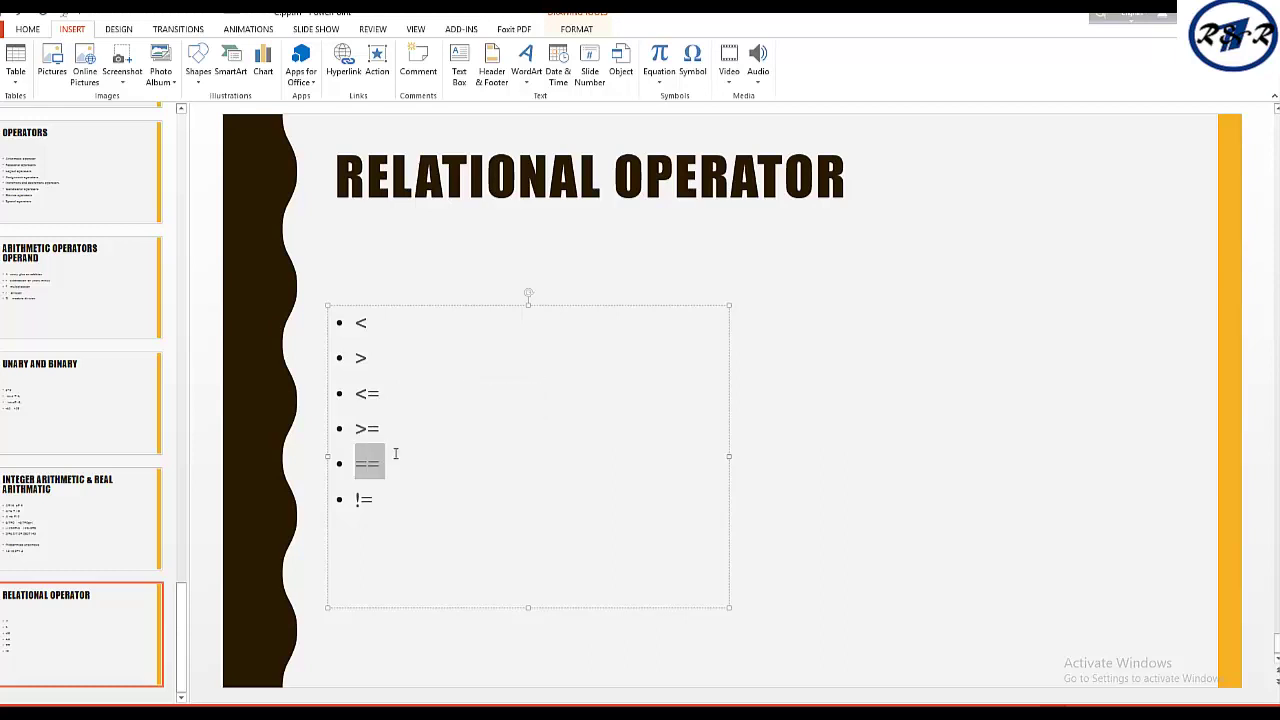
pyautogui.moveTo(352, 500); pyautogui.dragTo(414, 506)
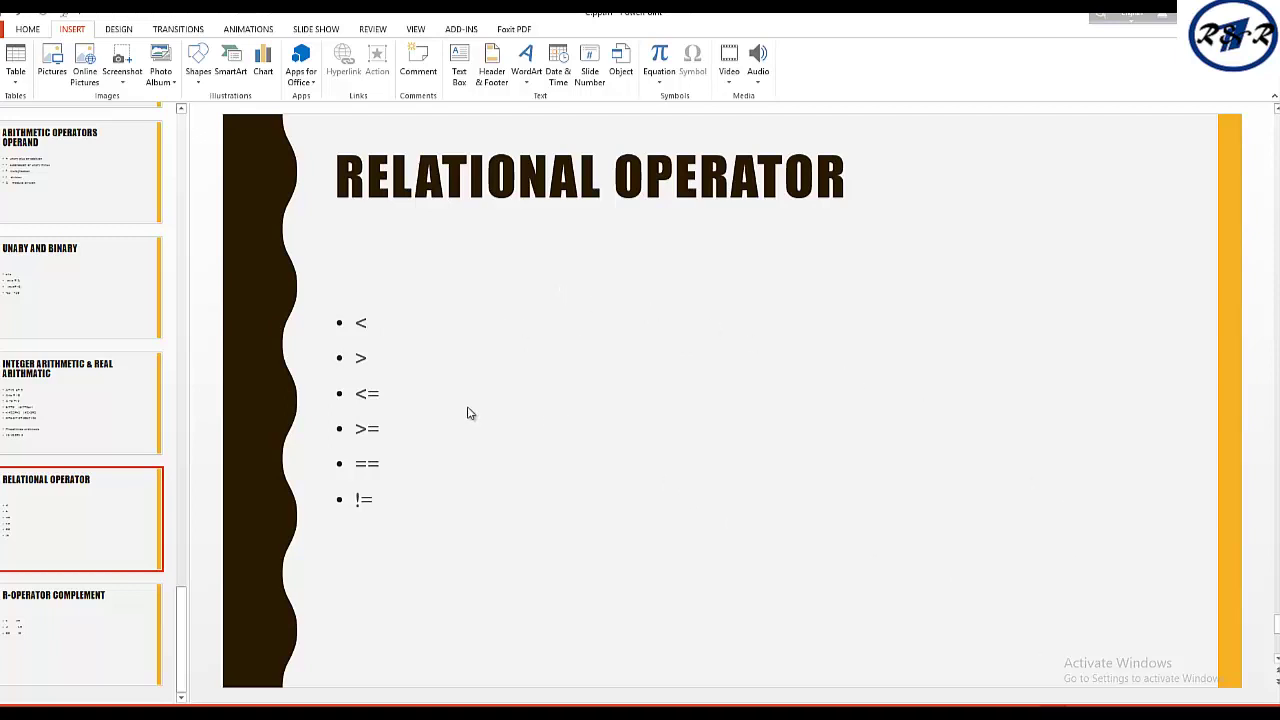
pyautogui.click(115, 627)
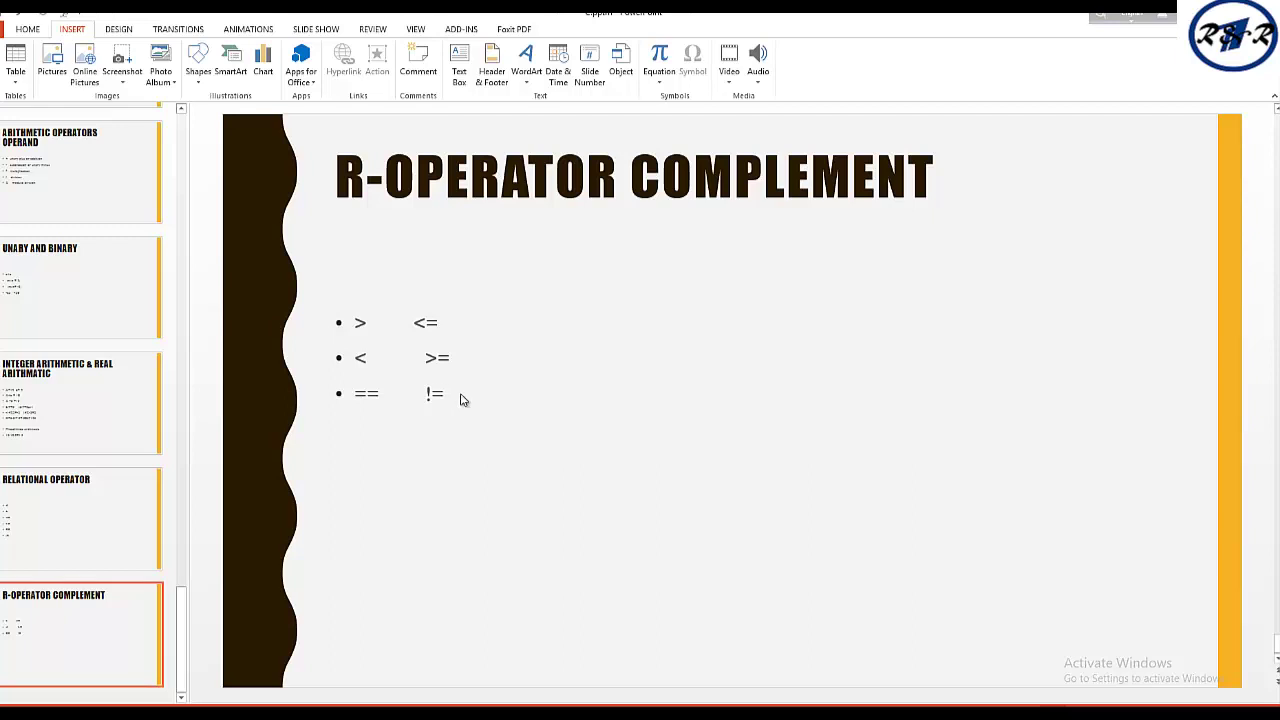
# - Add a bullet below != reading !(x<y) followed by its equivalent x>=y
pyautogui.click(447, 394)
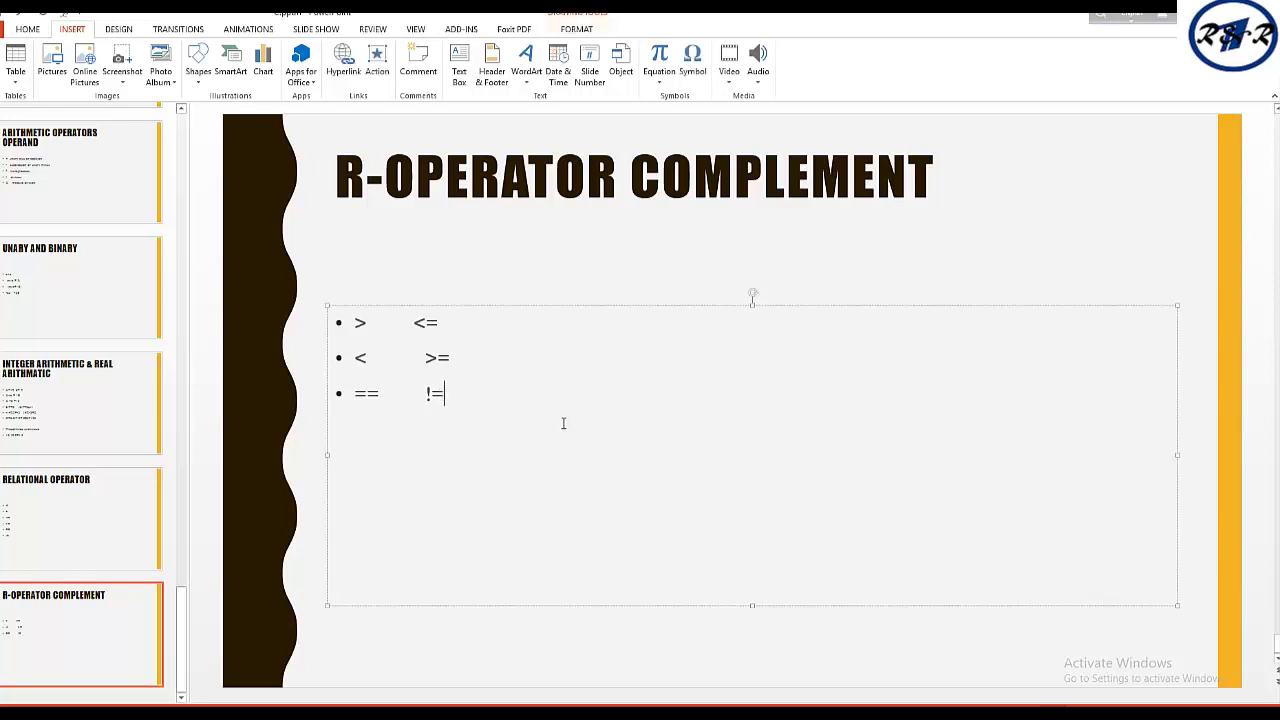
pyautogui.press('Return')
pyautogui.press('Return')
pyautogui.write('!')
pyautogui.write('(')
pyautogui.write('x')
pyautogui.write('<')
pyautogui.write('y')
pyautogui.write(')')
pyautogui.write('nn')
pyautogui.press('BackSpace')
pyautogui.press('BackSpace')
pyautogui.press('BackSpace')
pyautogui.write('x')
pyautogui.write('>=')
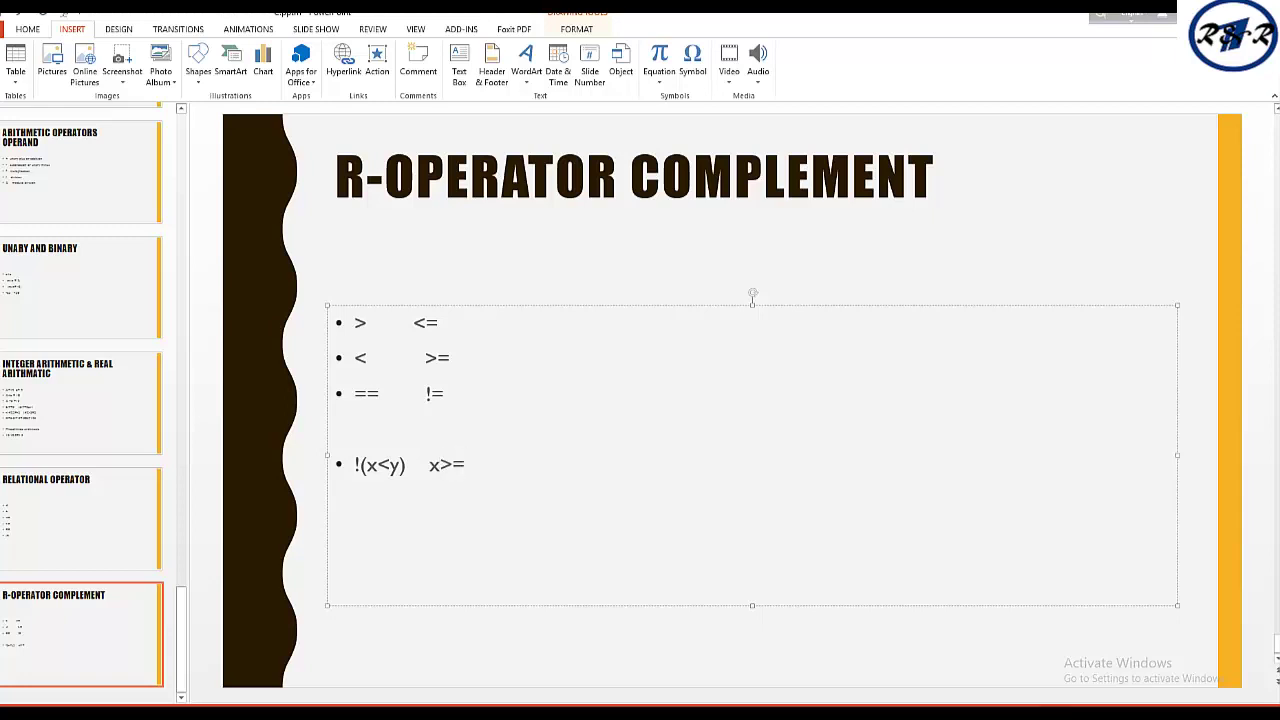
pyautogui.write('y')
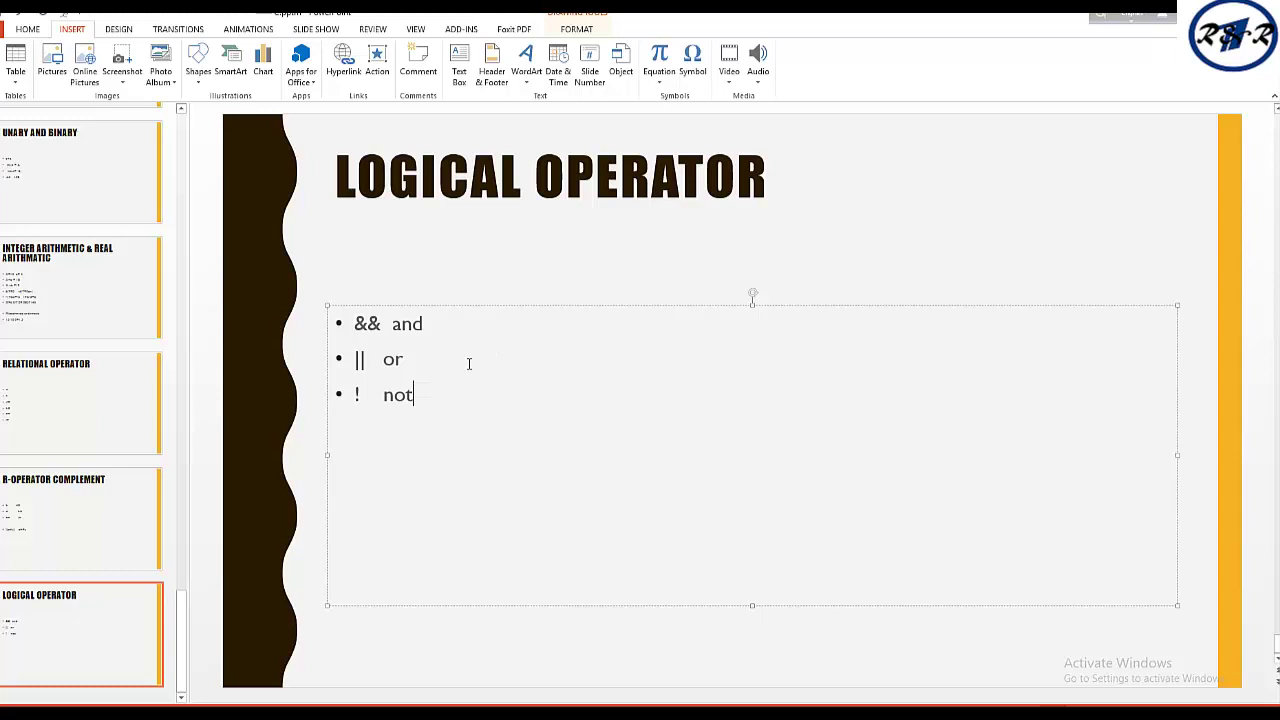
# - Add a new bullet 'A>b&& x==10' below the ! not line
pyautogui.press('Return')
pyautogui.press('Return')
pyautogui.write('A>')
pyautogui.write('b')
pyautogui.write('&&')
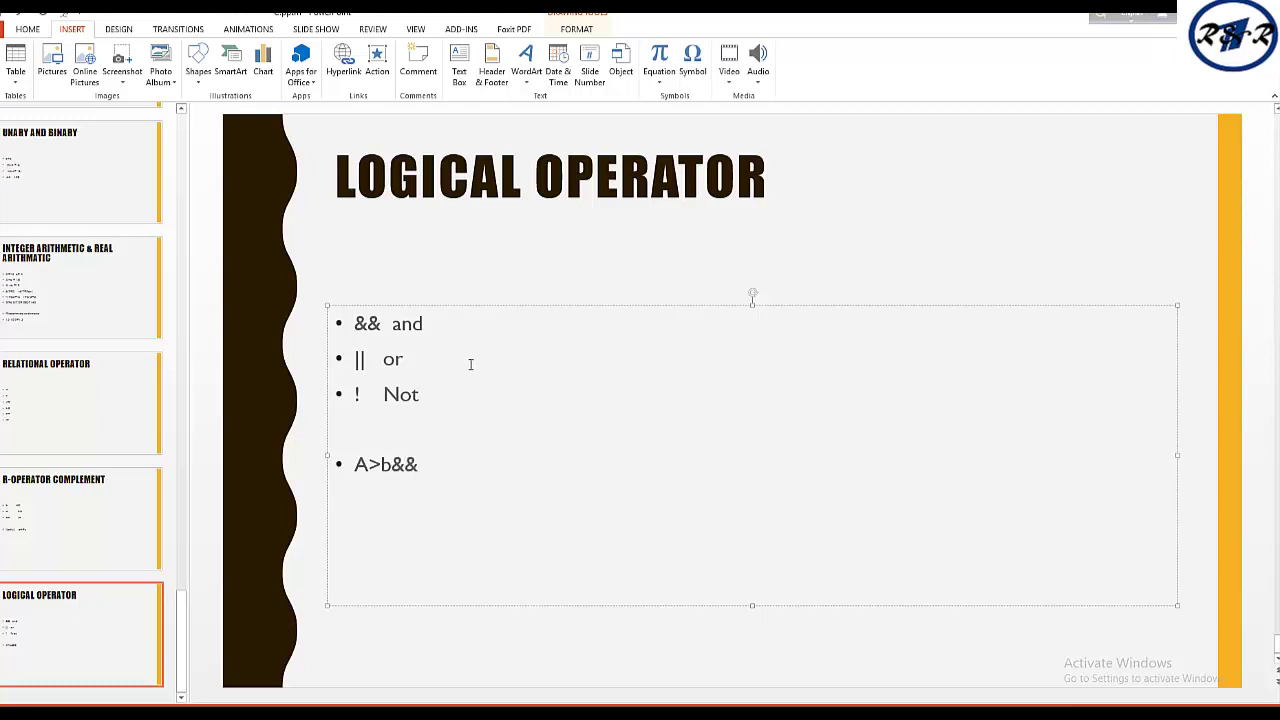
pyautogui.write(' x')
pyautogui.write('==1')
pyautogui.write('0')
# - Highlight the A>b and && parts of the example while explaining them
pyautogui.moveTo(392, 464); pyautogui.dragTo(355, 466)
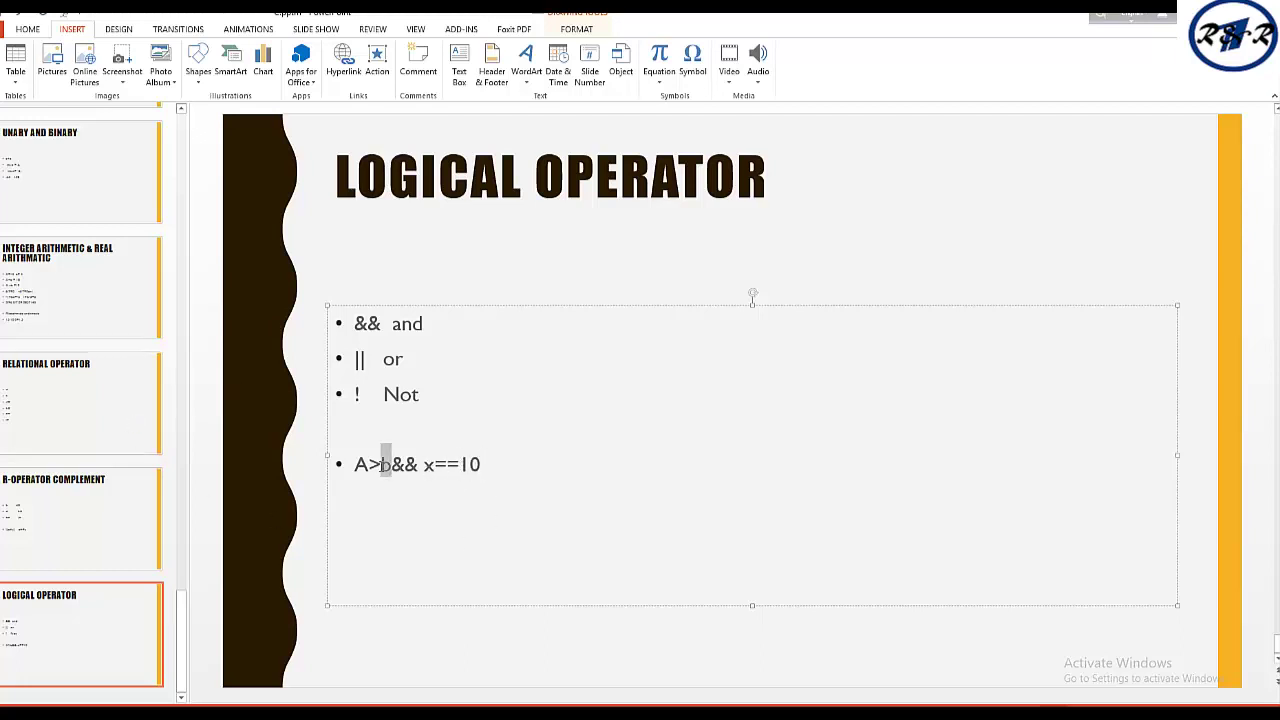
pyautogui.click(392, 466)
pyautogui.moveTo(419, 466); pyautogui.dragTo(393, 467)
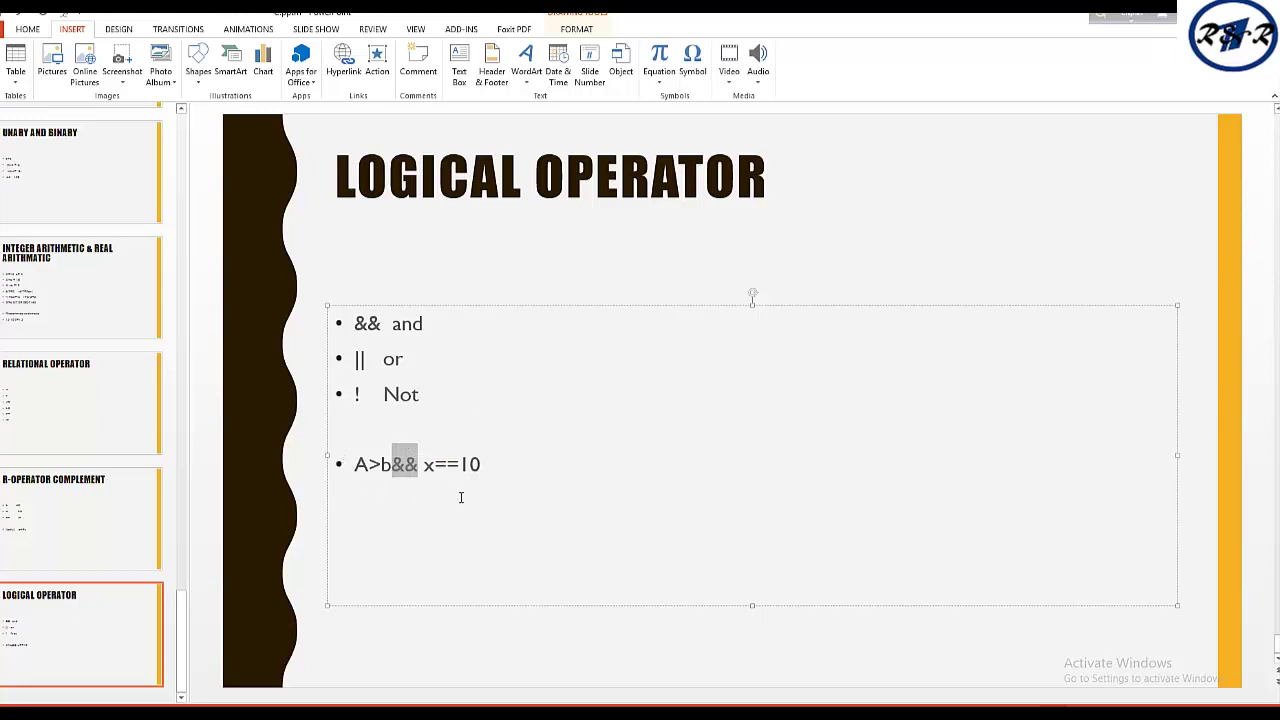
# - Clear the highlight on && in the logical operator example
pyautogui.click(510, 472)
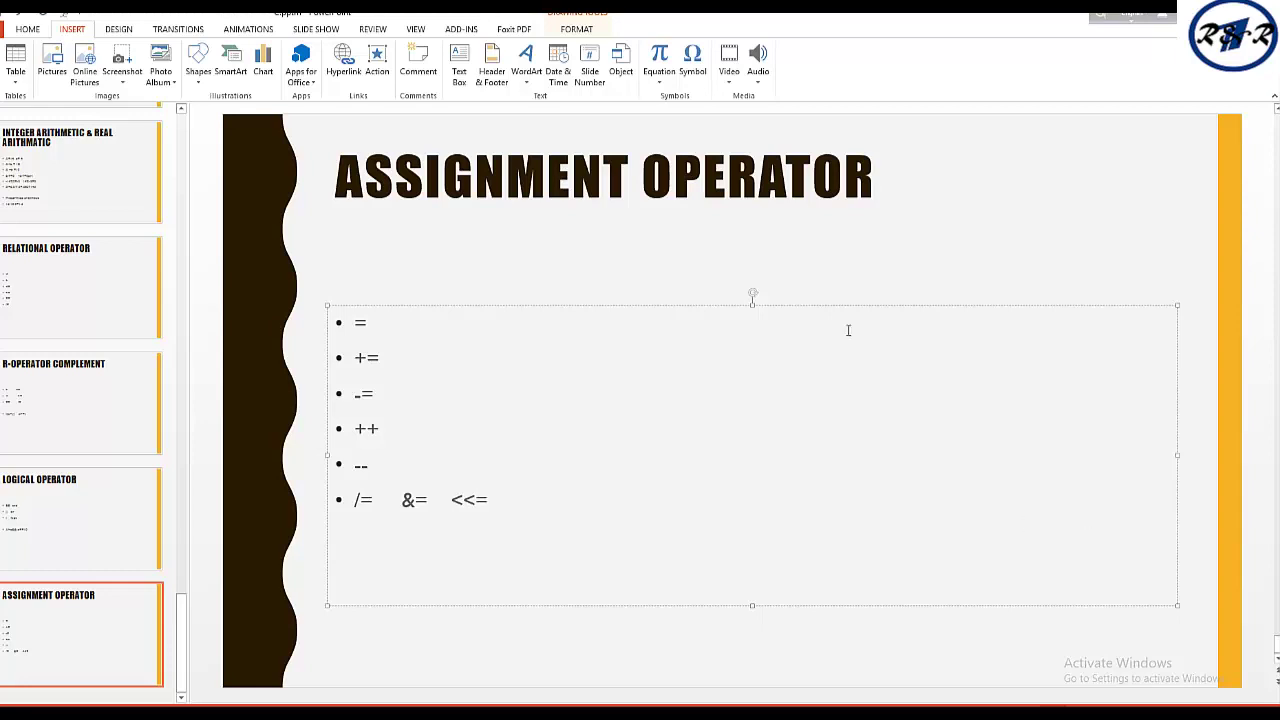
pyautogui.click(355, 322)
pyautogui.doubleClick(360, 322)
pyautogui.click(408, 335)
pyautogui.click(356, 428)
pyautogui.doubleClick(367, 427)
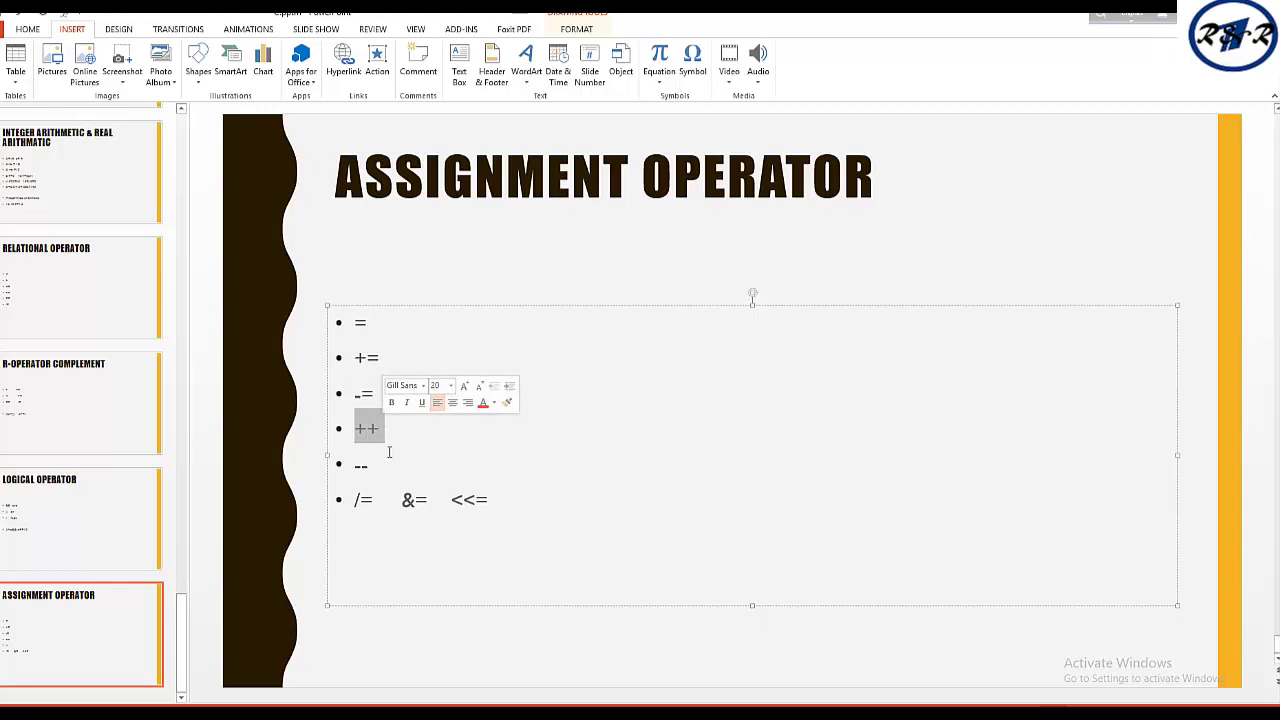
pyautogui.click(356, 463)
pyautogui.doubleClick(360, 464)
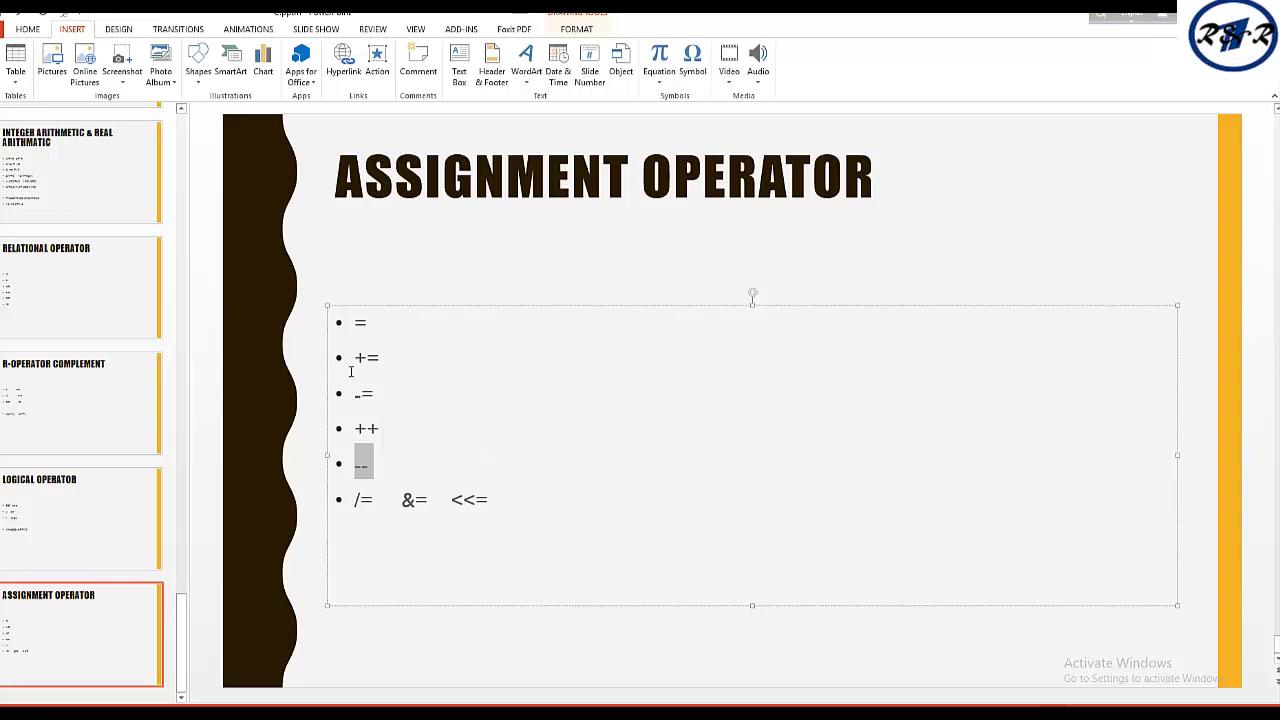
pyautogui.moveTo(355, 393); pyautogui.dragTo(378, 393)
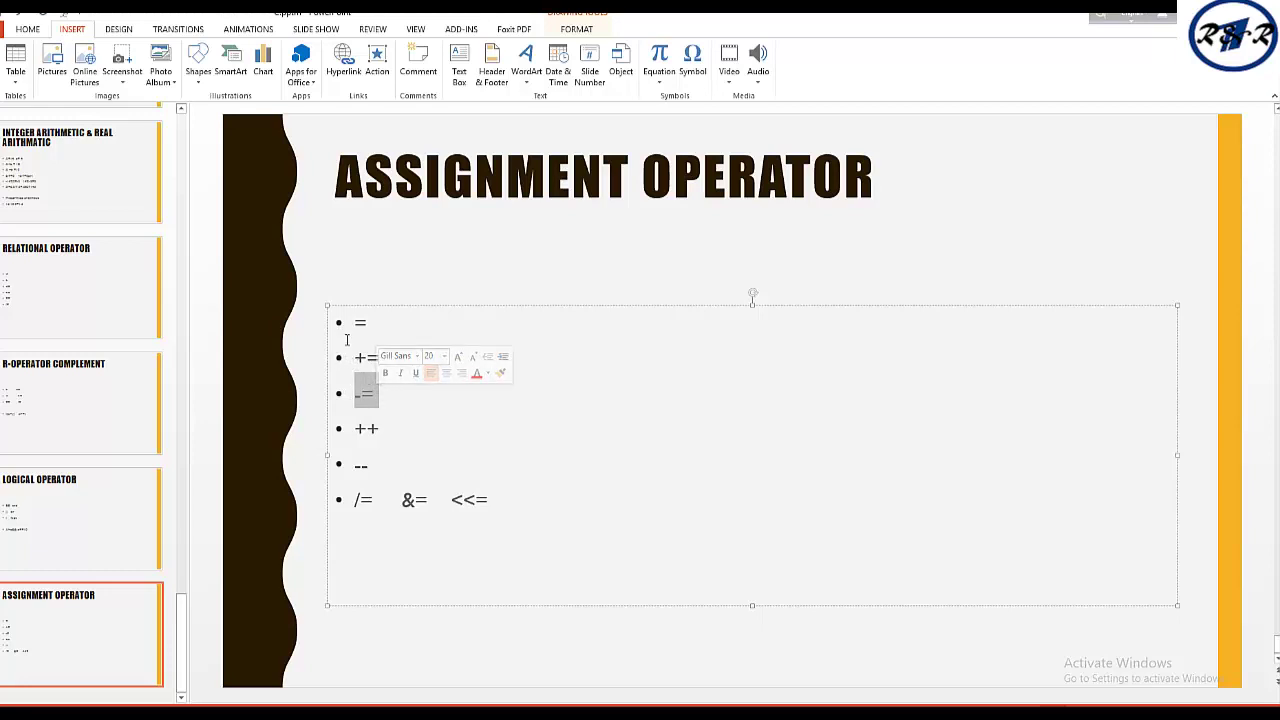
pyautogui.moveTo(354, 357); pyautogui.dragTo(386, 358)
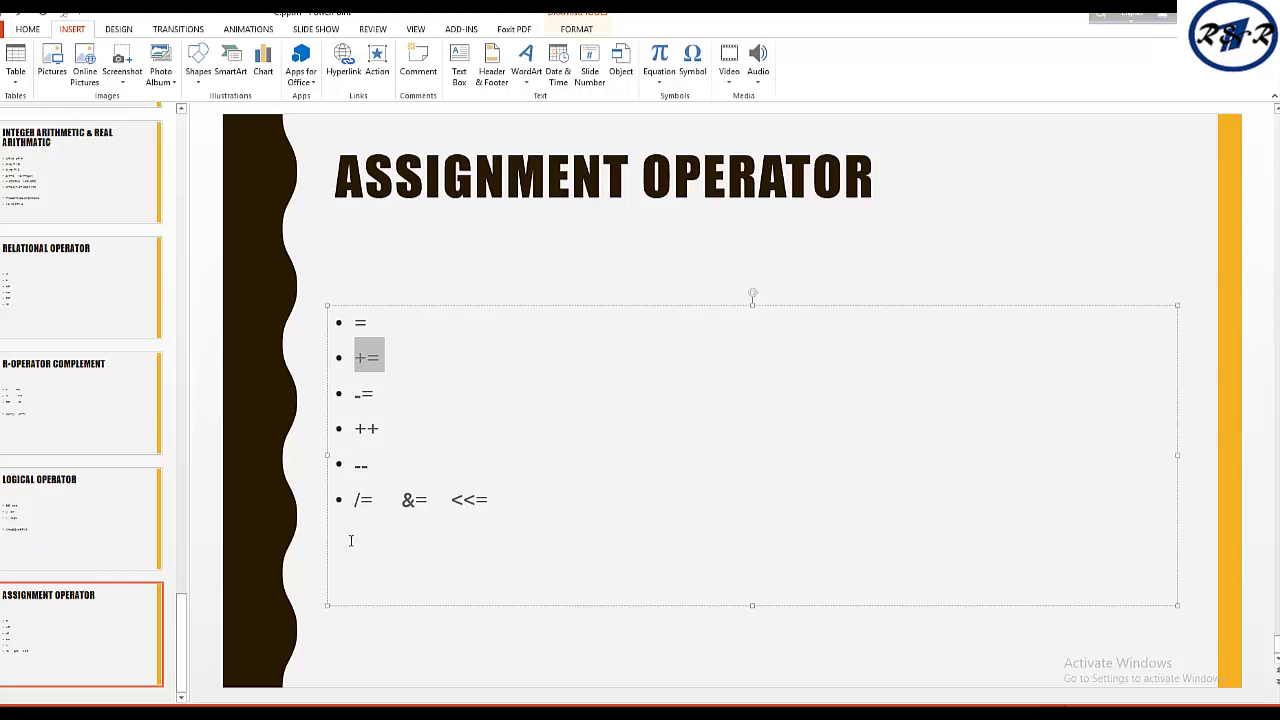
pyautogui.doubleClick(409, 500)
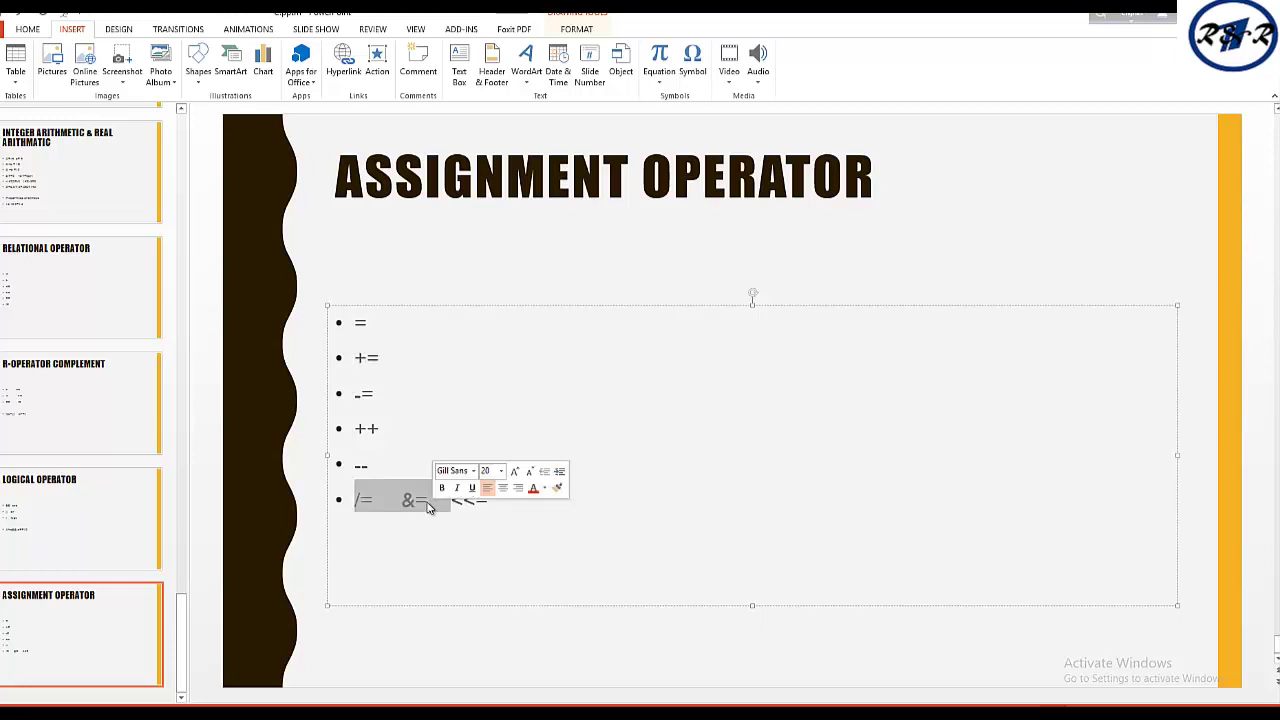
pyautogui.click(418, 500)
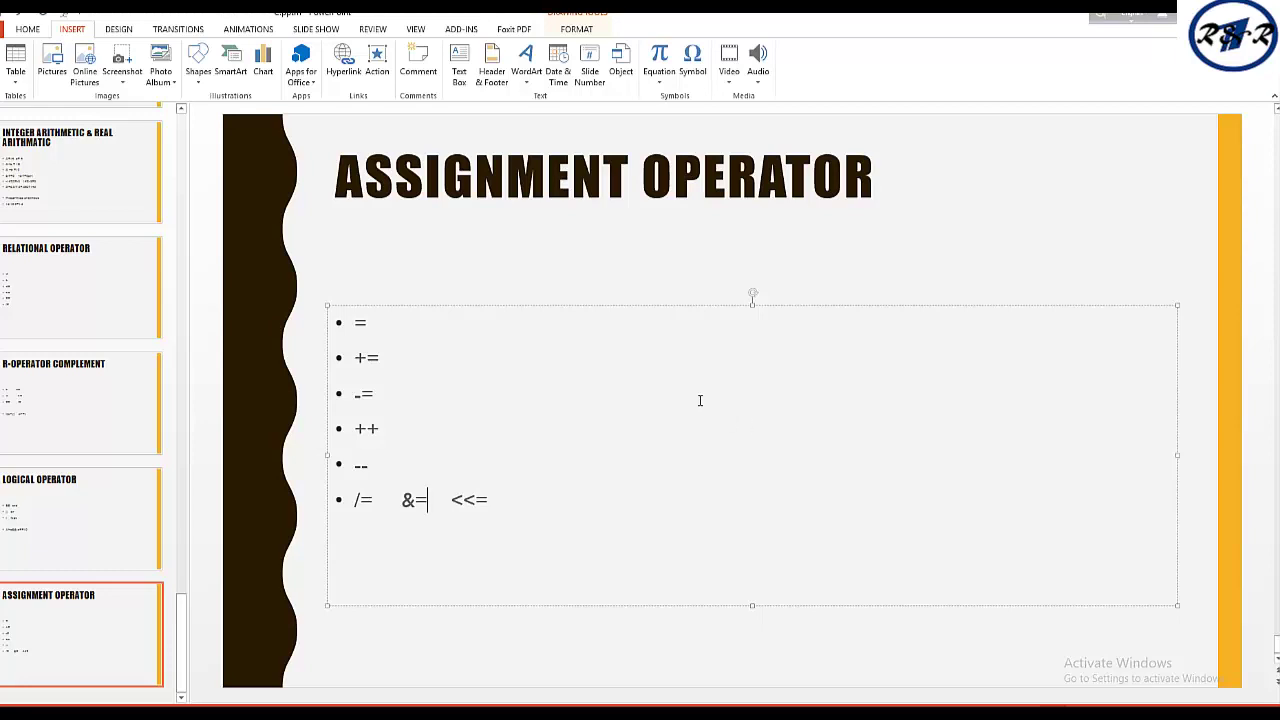
# - Select the text box holding the = bullet and bring up its shape formatting options
pyautogui.click(940, 703)
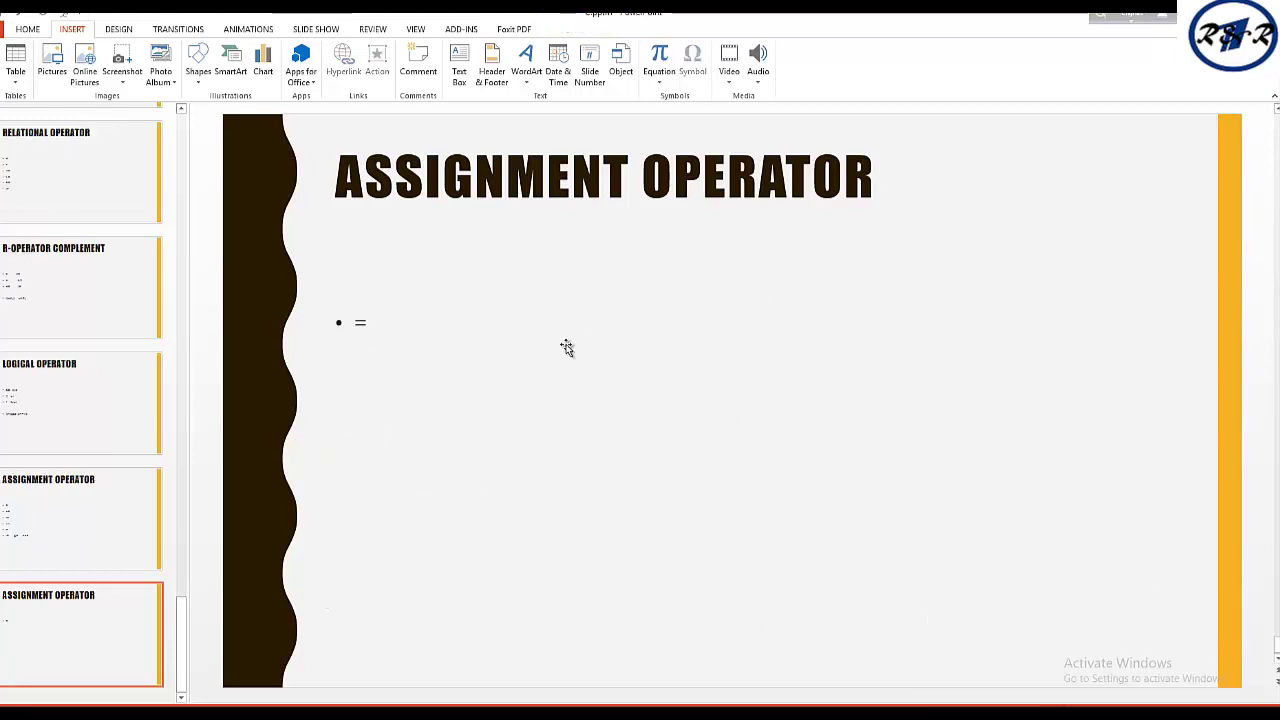
pyautogui.click(471, 353)
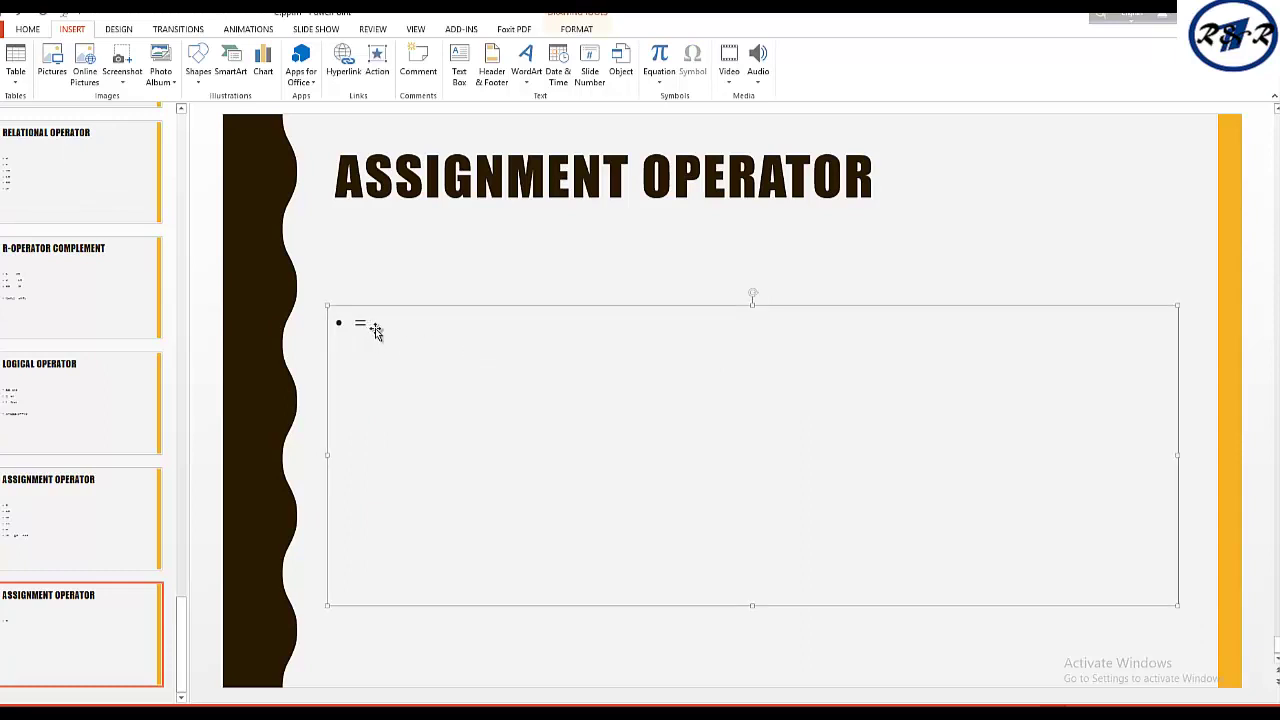
pyautogui.doubleClick(476, 373)
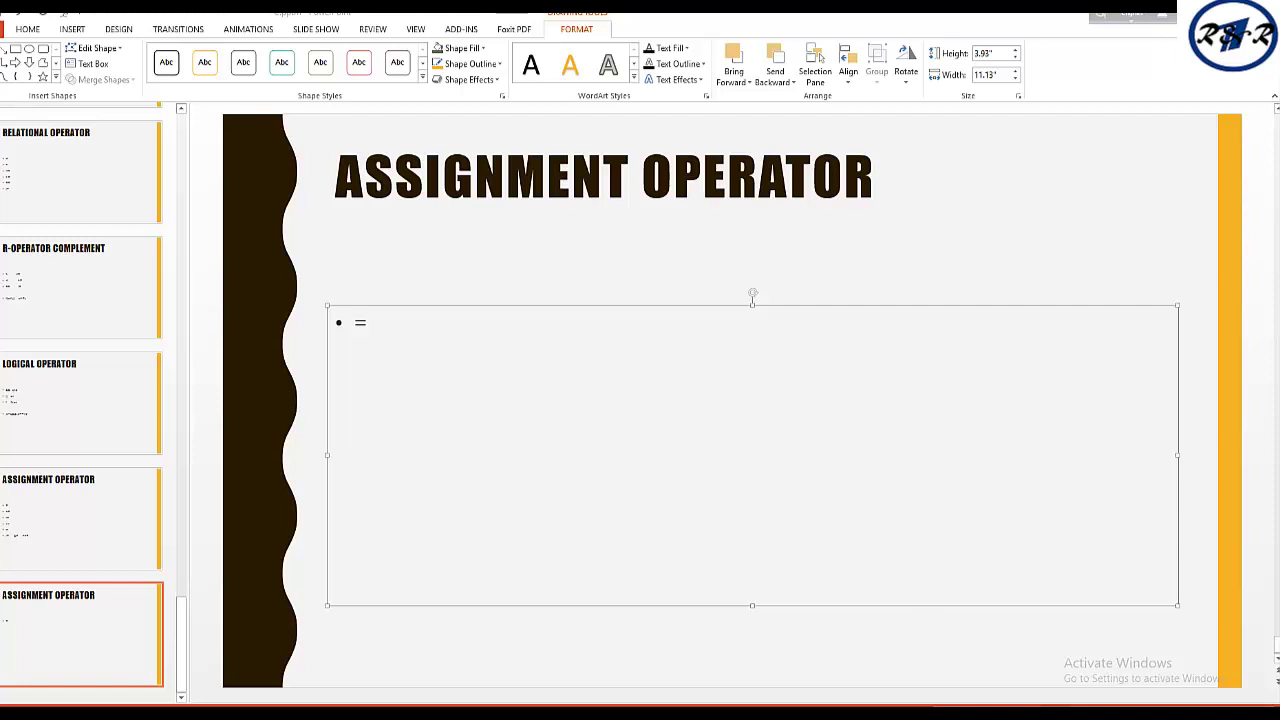
pyautogui.click(840, 560)
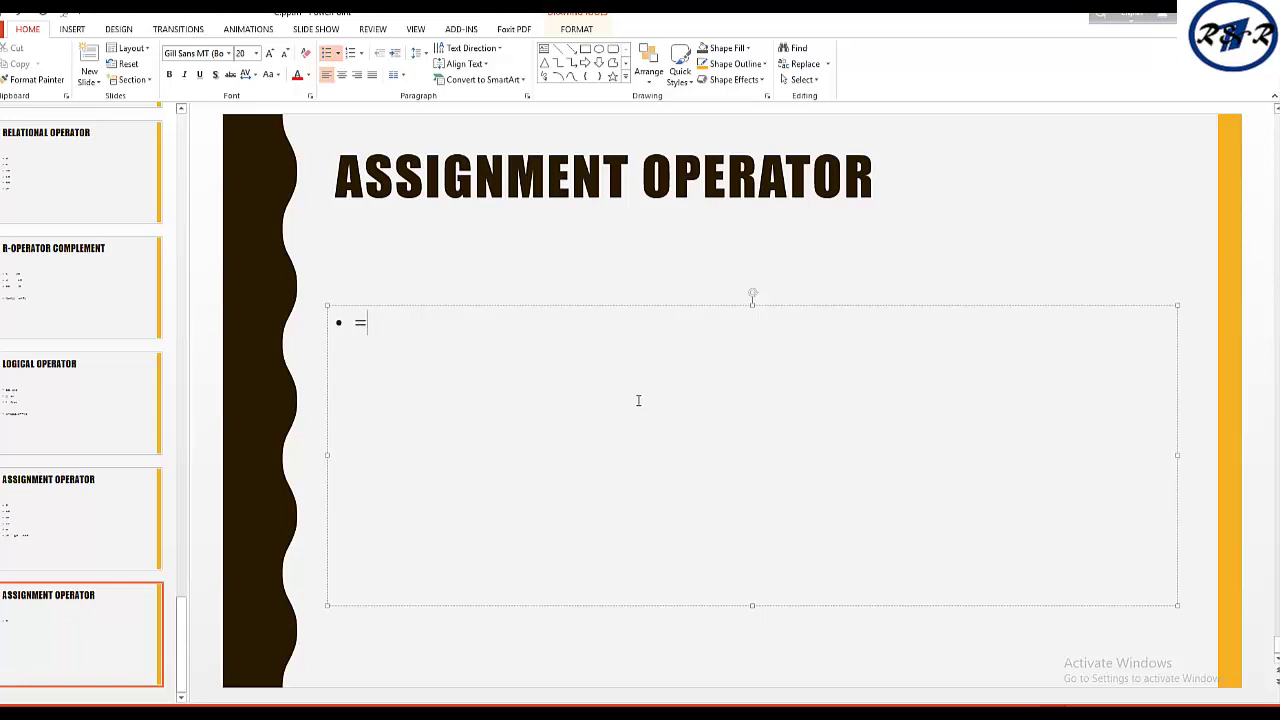
# - Add X=12 and B=13 bullets under =, deleting the stray -6
pyautogui.press('Return')
pyautogui.write('x')
pyautogui.write('=1')
pyautogui.write('2')
pyautogui.write('B-6')
pyautogui.write('=')
pyautogui.write('13')
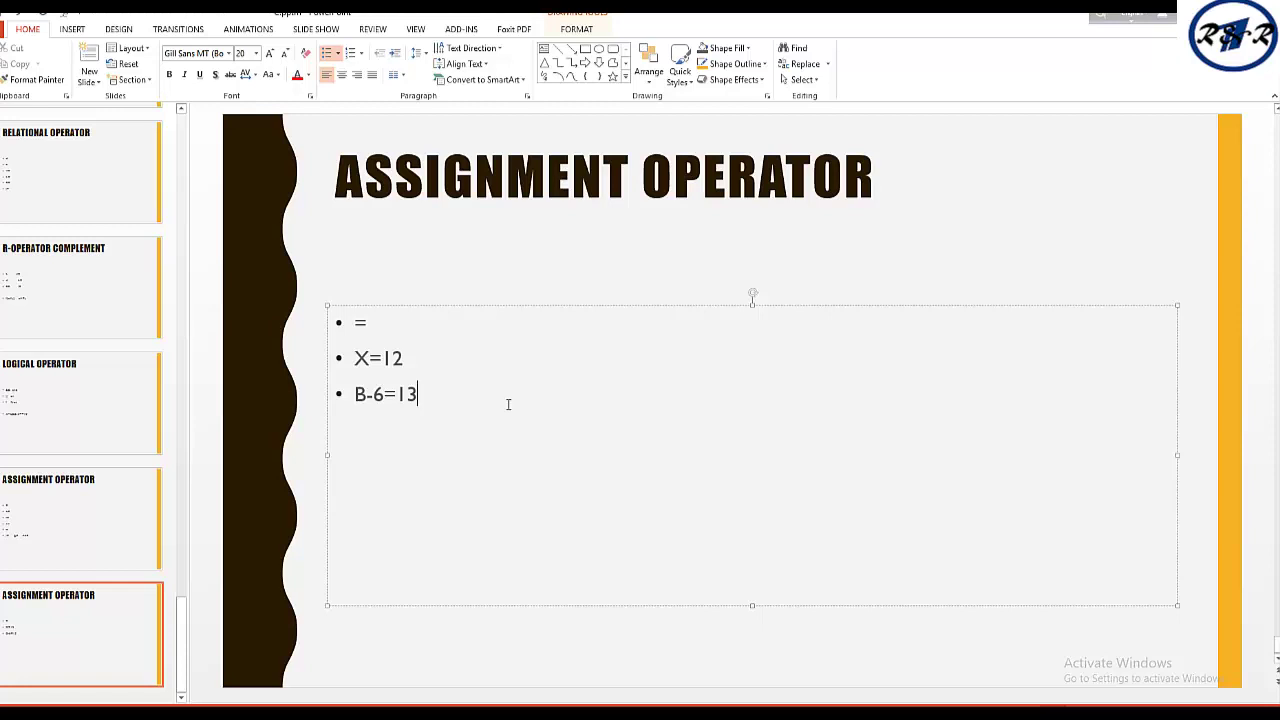
pyautogui.moveTo(367, 394); pyautogui.dragTo(380, 394)
pyautogui.click(384, 394)
pyautogui.press('BackSpace')
pyautogui.press('BackSpace')
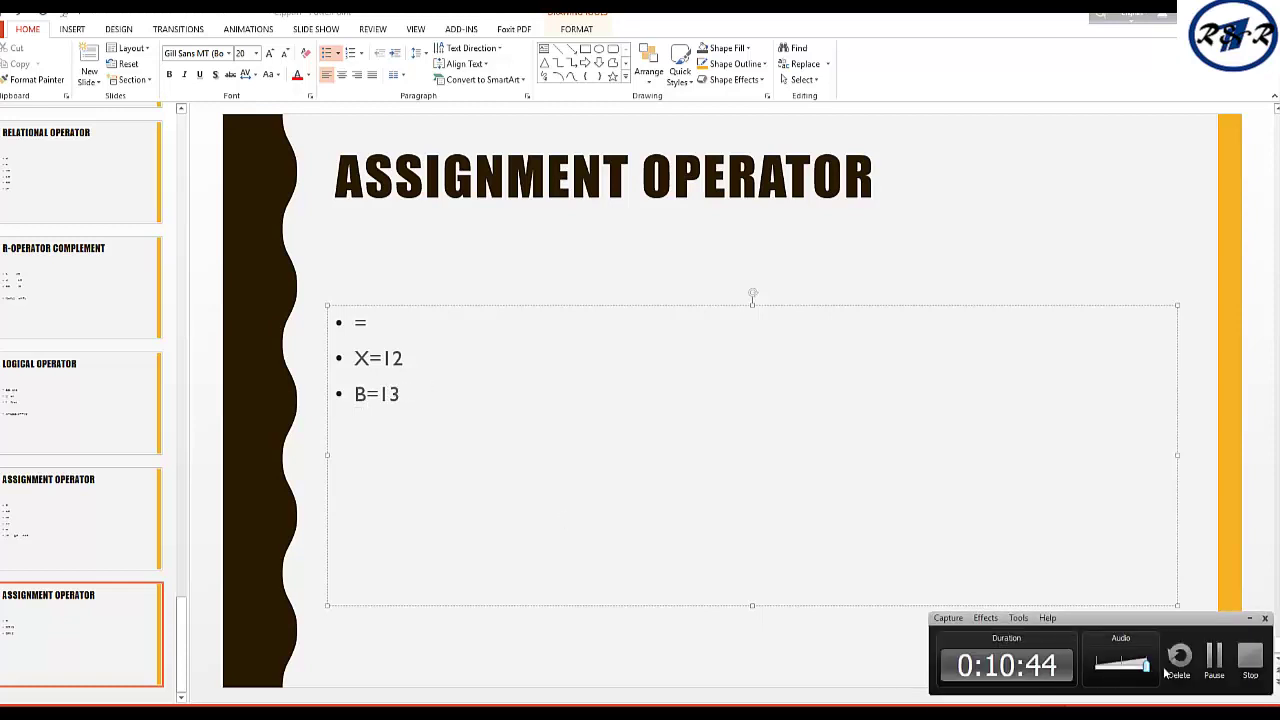
pyautogui.click(546, 428)
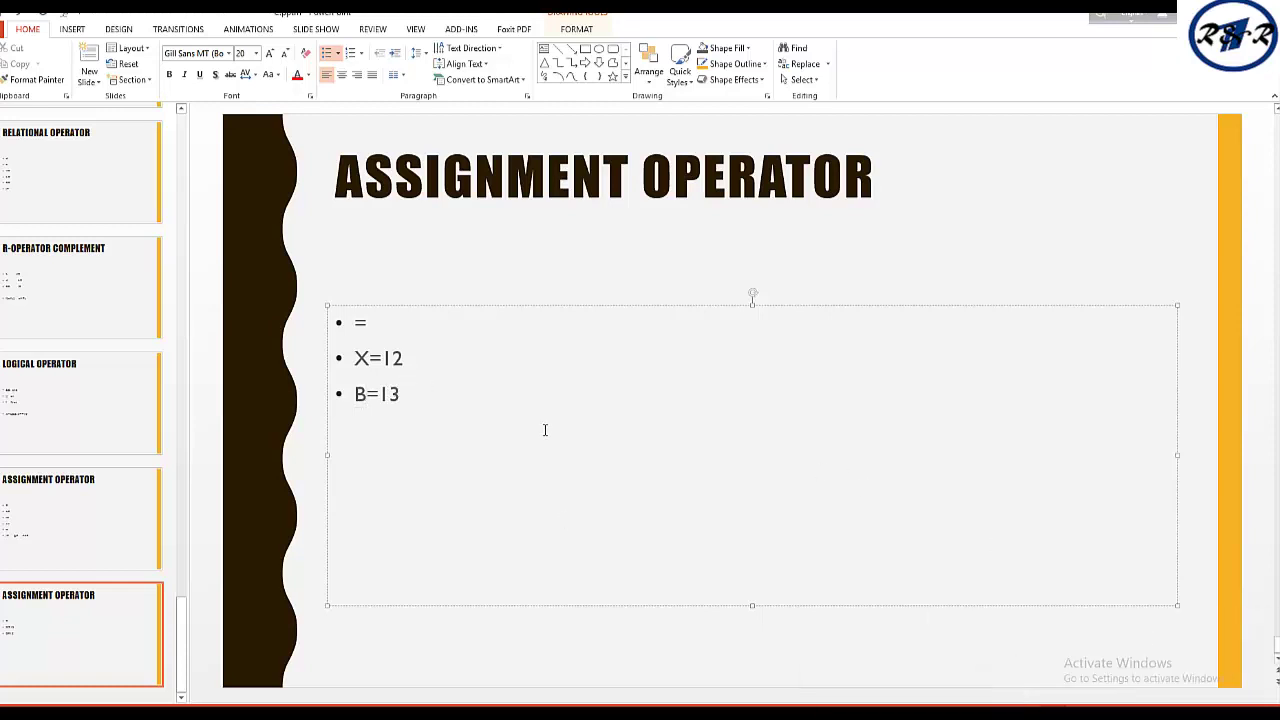
# - Add a B=B+2 bullet under B=13, then select the ++ bullet on INCREMENT OPERATOR
pyautogui.press('Return')
pyautogui.write('b')
pyautogui.write('=b')
pyautogui.write('2')
pyautogui.press('Left')
pyautogui.press('Left')
pyautogui.press('BackSpace')
pyautogui.write('B')
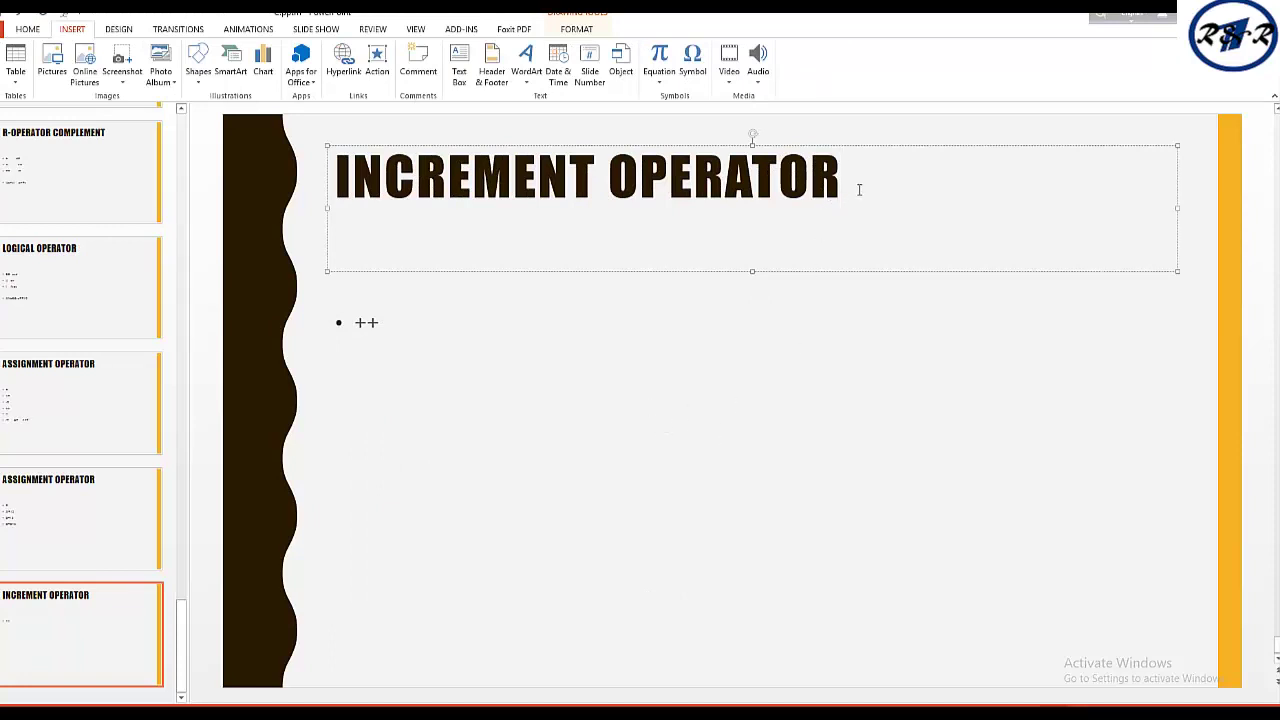
pyautogui.moveTo(354, 321); pyautogui.dragTo(413, 327)
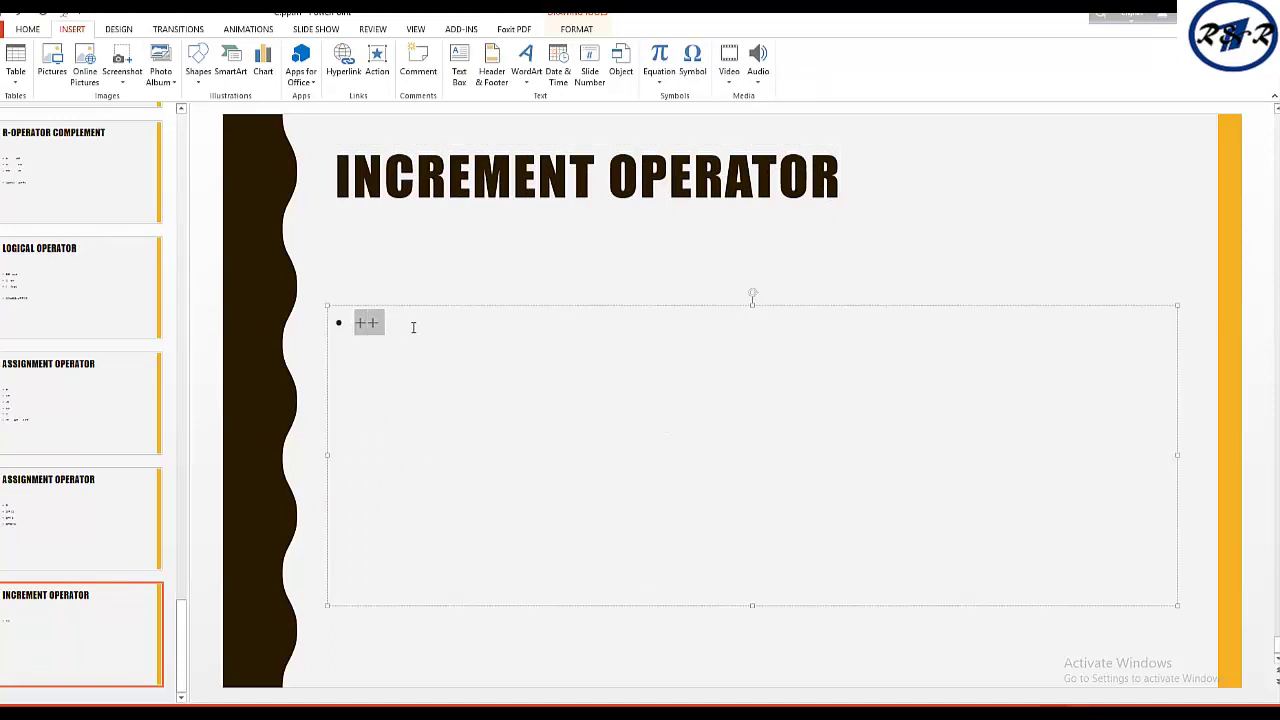
# - Add the bullets X++, ++x and X=10 beneath ++ on the INCREMENT OPERATOR slide
pyautogui.click(468, 367)
pyautogui.press('Return')
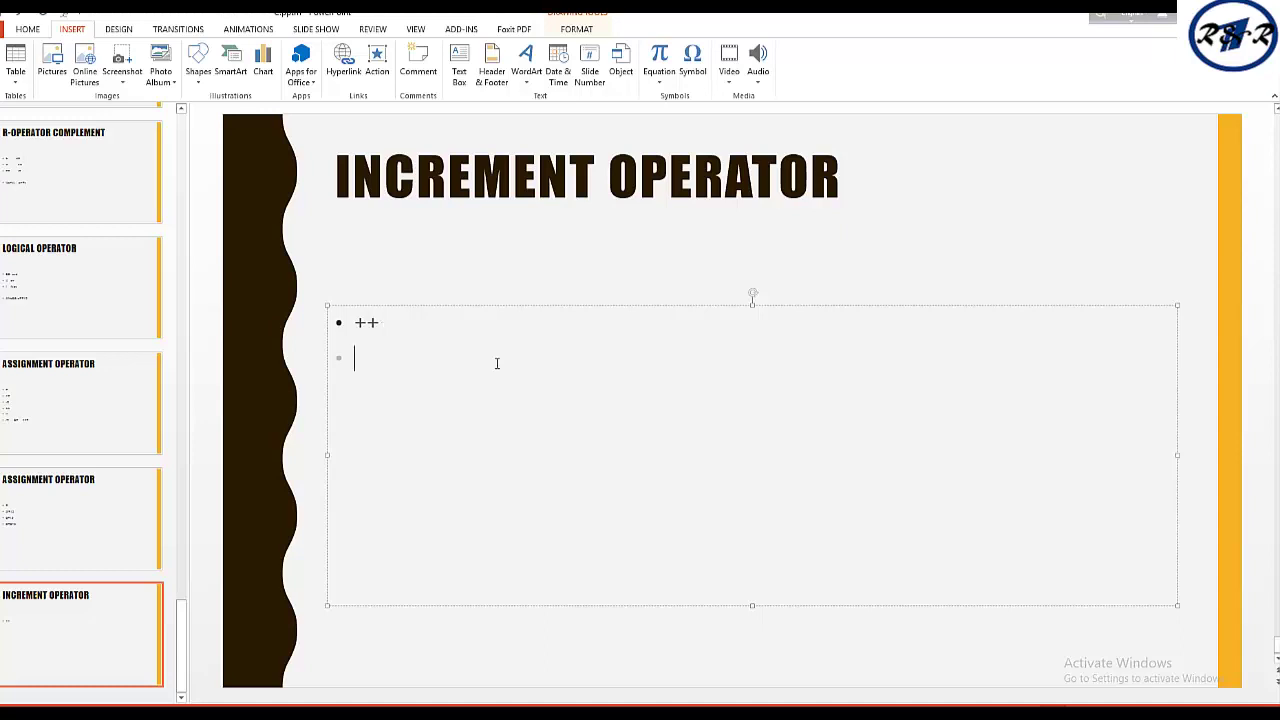
pyautogui.write('x++')
pyautogui.press('Return')
pyautogui.write('++')
pyautogui.write('x')
pyautogui.press('Return')
pyautogui.write('x')
pyautogui.write('=10')
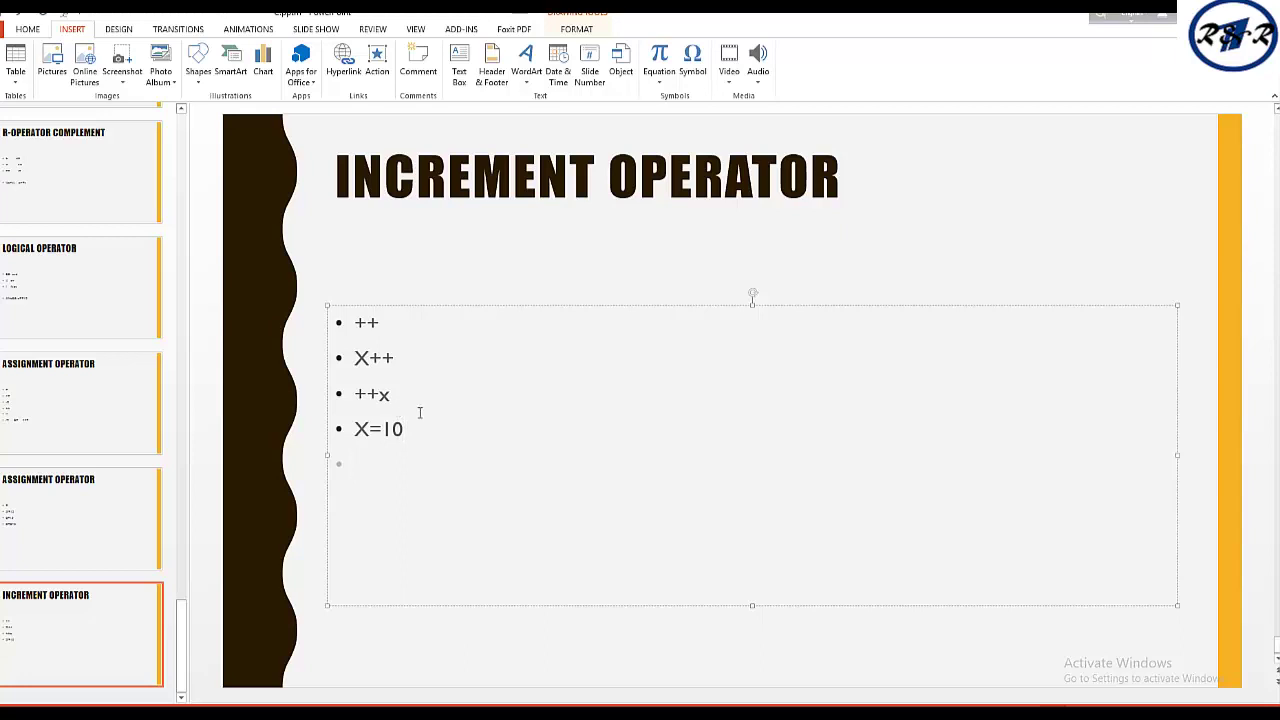
pyautogui.moveTo(354, 429); pyautogui.dragTo(405, 430)
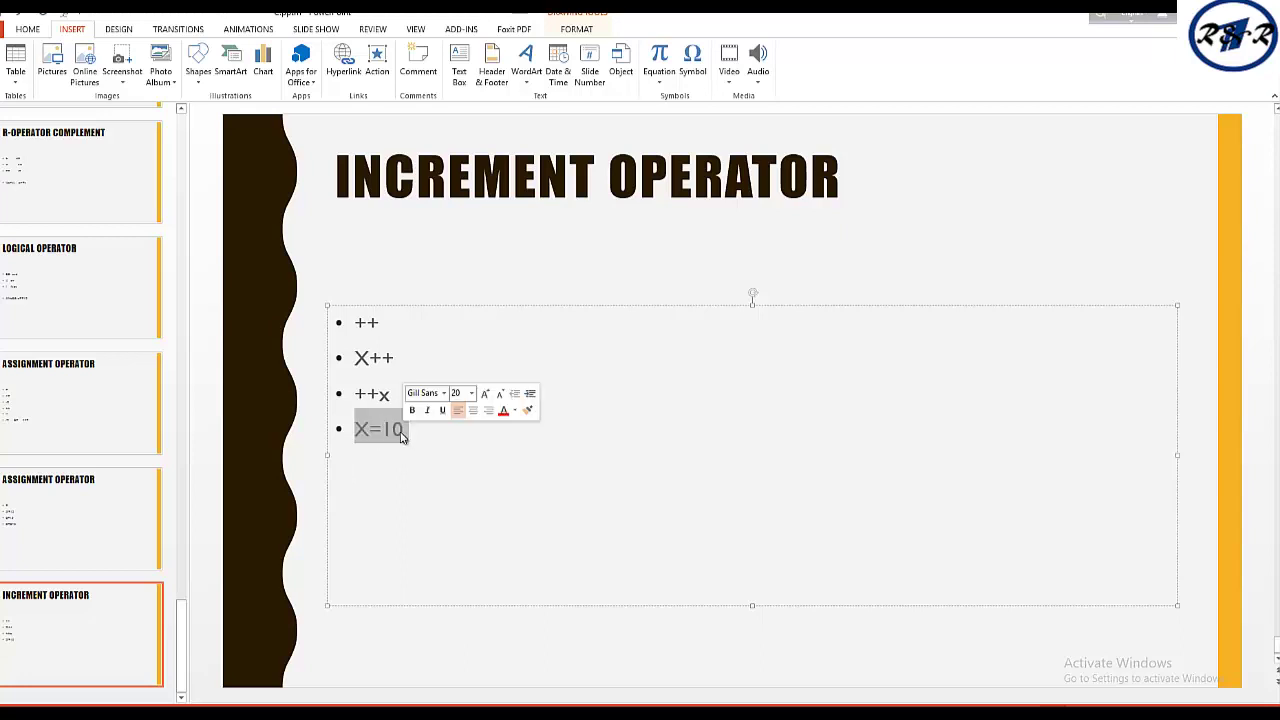
# - Place the caret at the end of the X=10 bullet
pyautogui.click(425, 427)
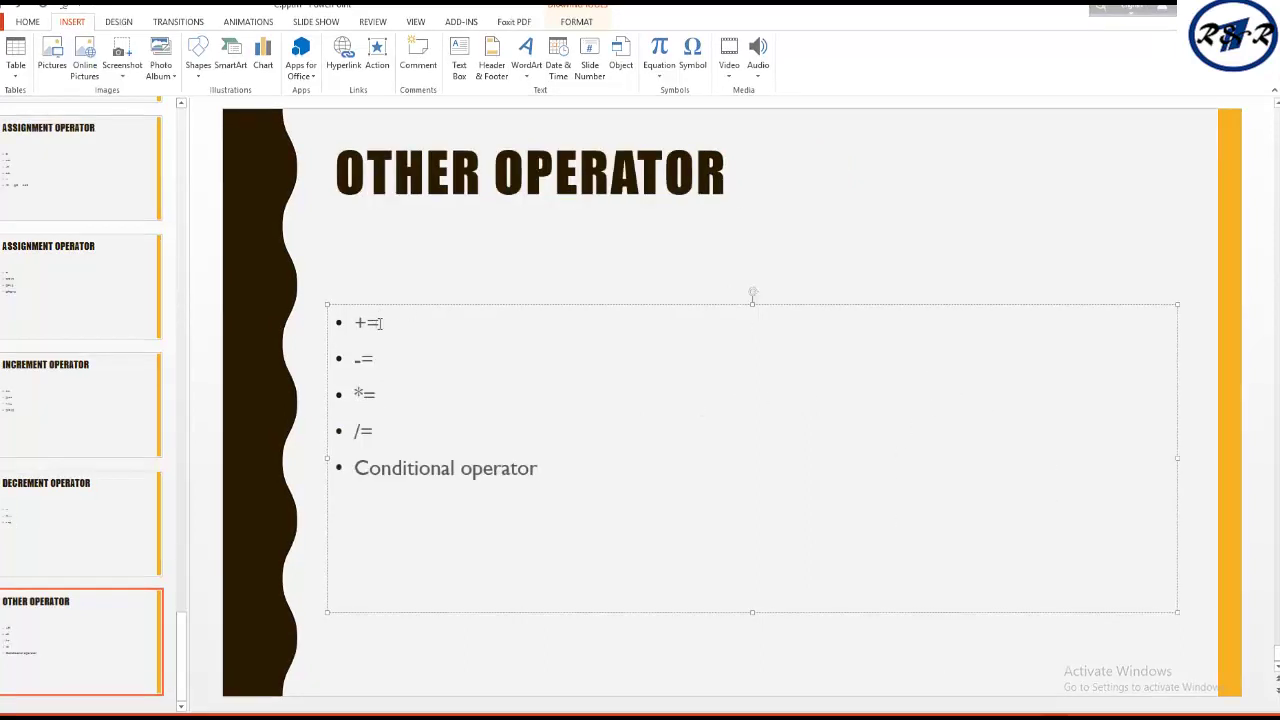
# - Add the example b=b+c beside += and 'c=c-d c-= d' beside -=
pyautogui.click(381, 324)
pyautogui.write('b')
pyautogui.write('=b')
pyautogui.write('+')
pyautogui.write('c')
pyautogui.write('b')
pyautogui.write('+')
pyautogui.write('=c')
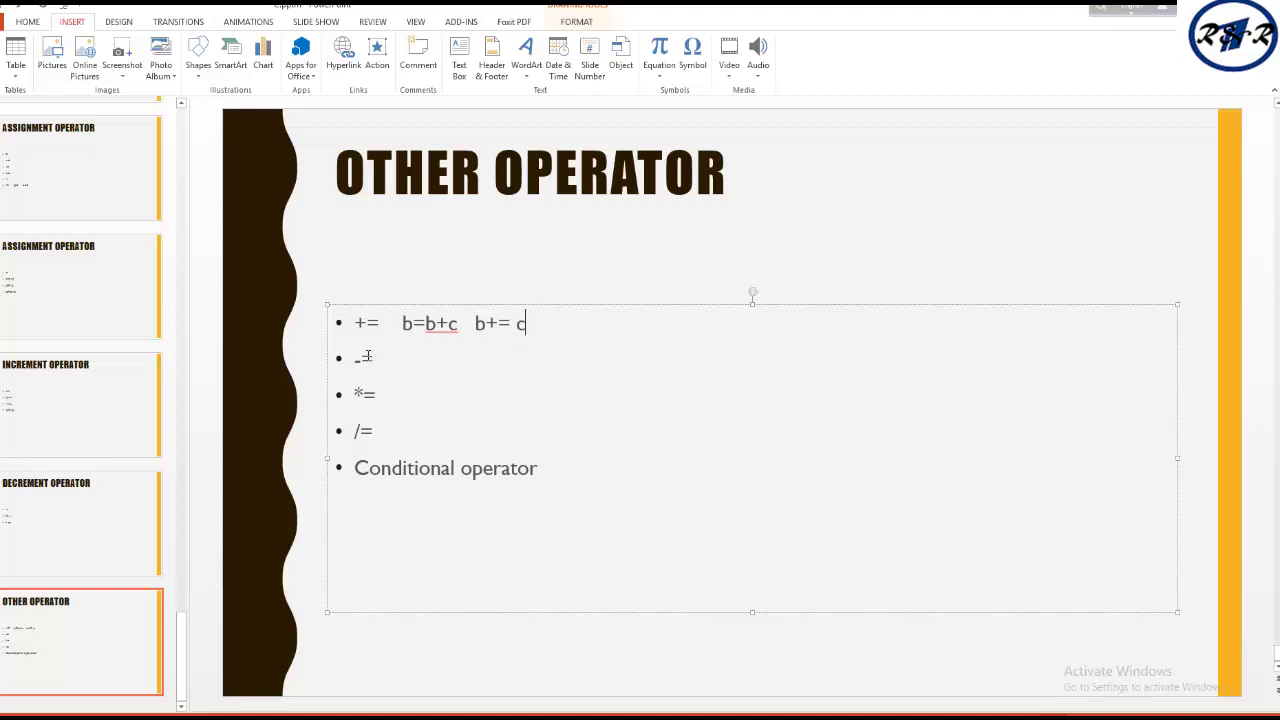
pyautogui.moveTo(350, 357); pyautogui.dragTo(378, 432)
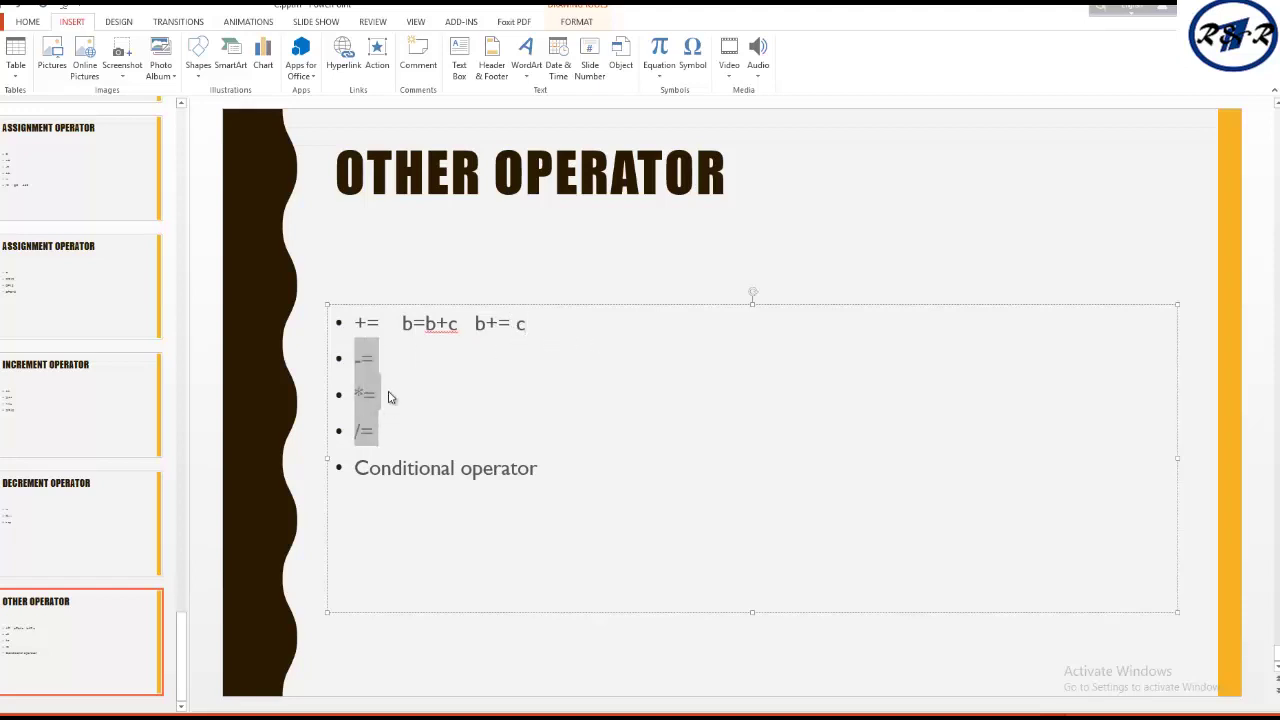
pyautogui.click(416, 352)
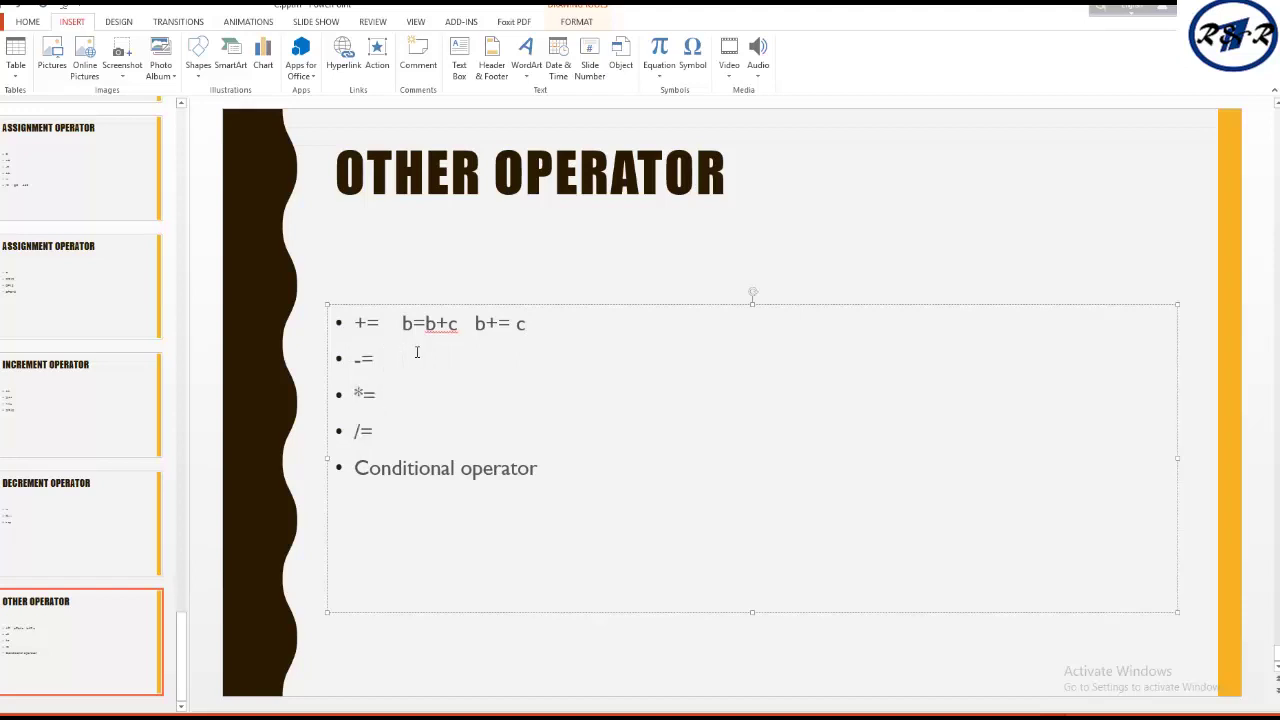
pyautogui.write('c')
pyautogui.write('=c')
pyautogui.write('-d')
pyautogui.write('  c')
pyautogui.write('-= ')
pyautogui.write('d')
# - Append the general form 'exp1 ?exp2 =exp3' to the Conditional operator bullet
pyautogui.moveTo(356, 468); pyautogui.dragTo(540, 472)
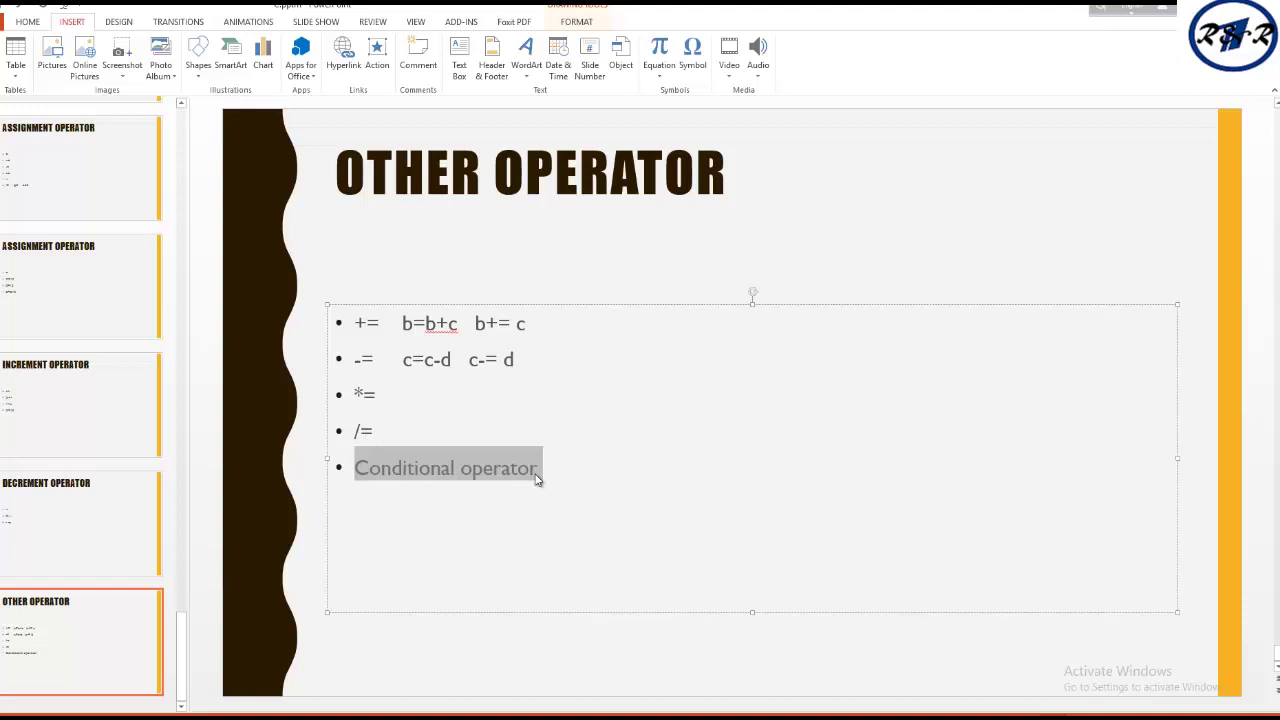
pyautogui.click(589, 491)
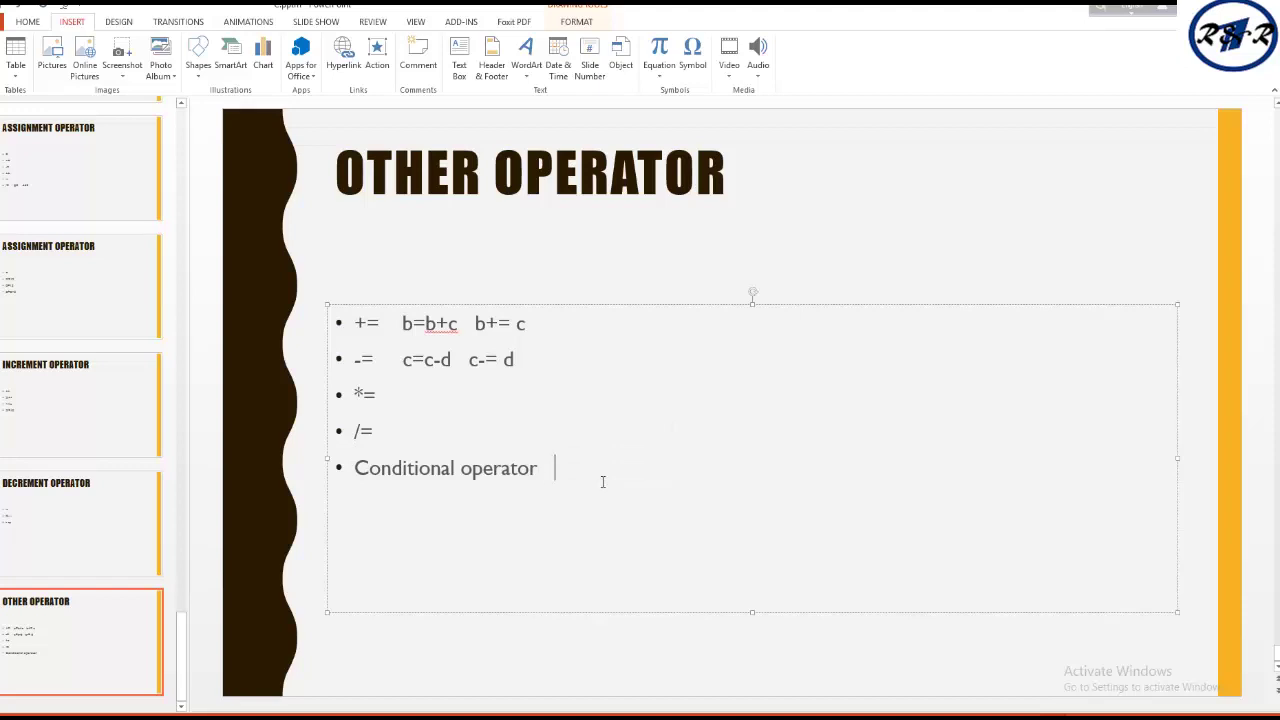
pyautogui.write('e')
pyautogui.write('xp')
pyautogui.write('1')
pyautogui.write(' ?')
pyautogui.write('exp')
pyautogui.write('2')
pyautogui.write(' =e')
pyautogui.write('xp')
pyautogui.write('3')
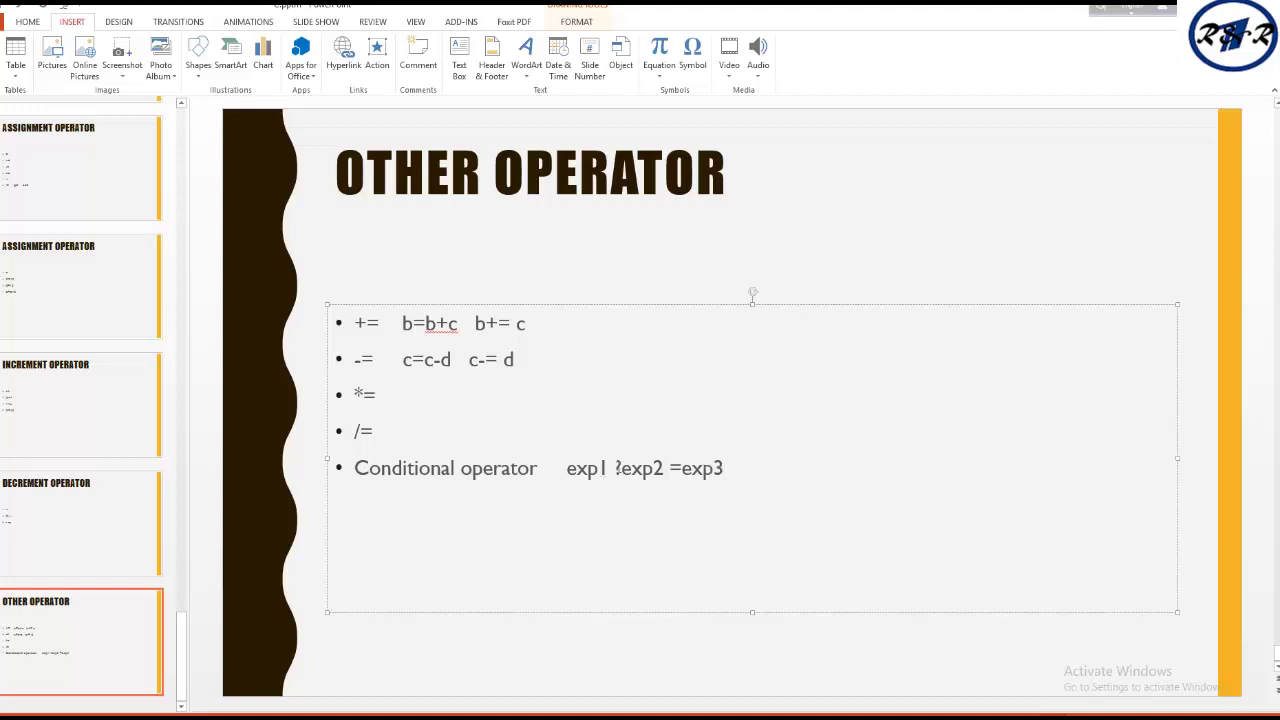
pyautogui.moveTo(610, 468); pyautogui.dragTo(567, 470)
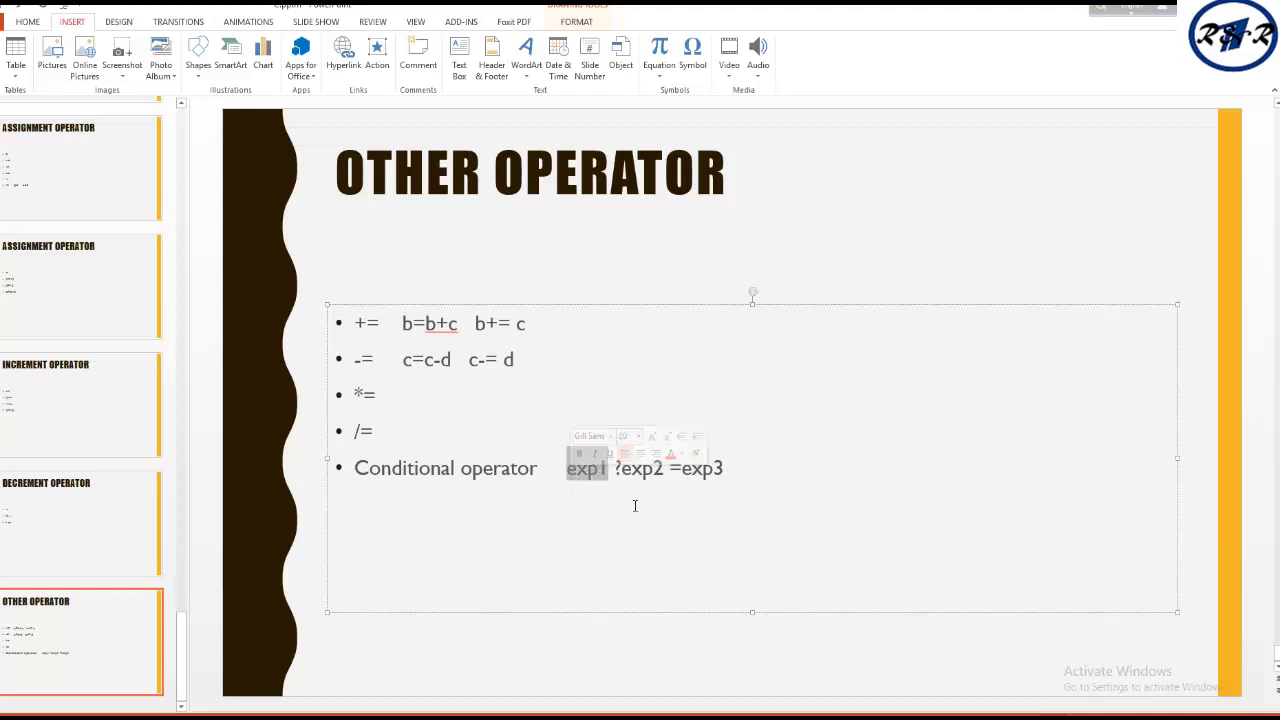
pyautogui.click(666, 466)
pyautogui.moveTo(666, 466); pyautogui.dragTo(627, 484)
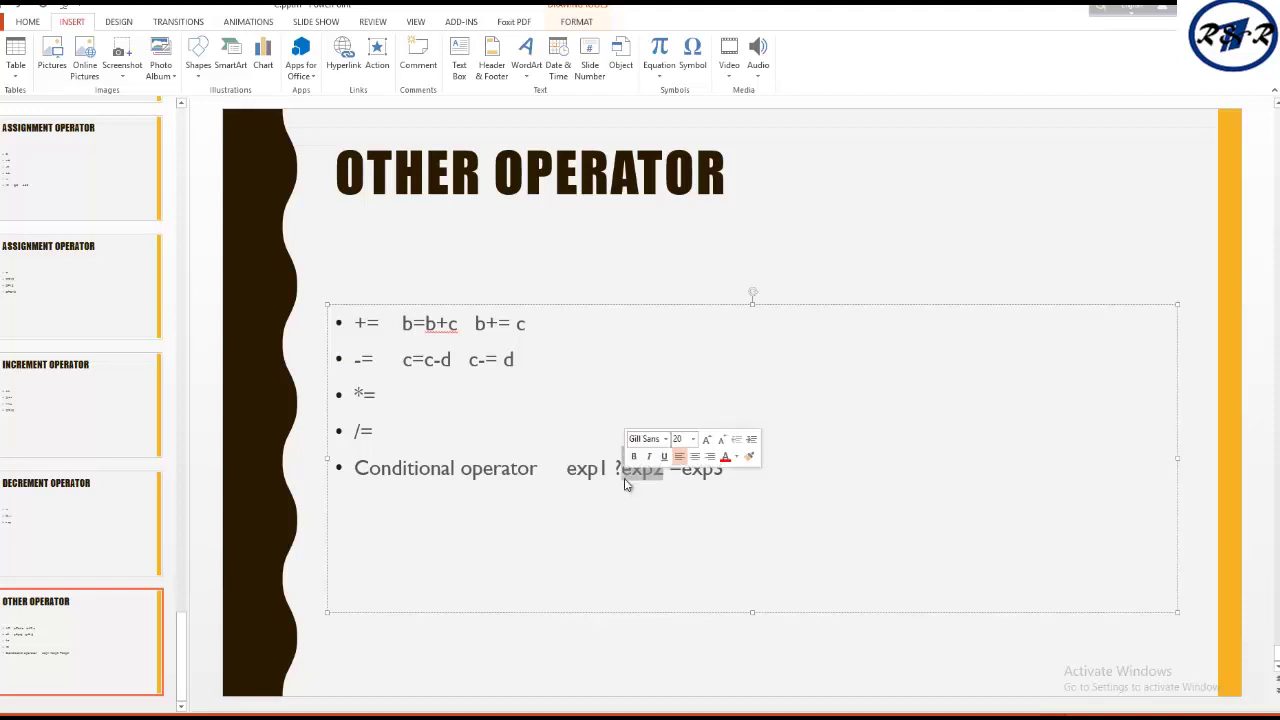
pyautogui.doubleClick(636, 492)
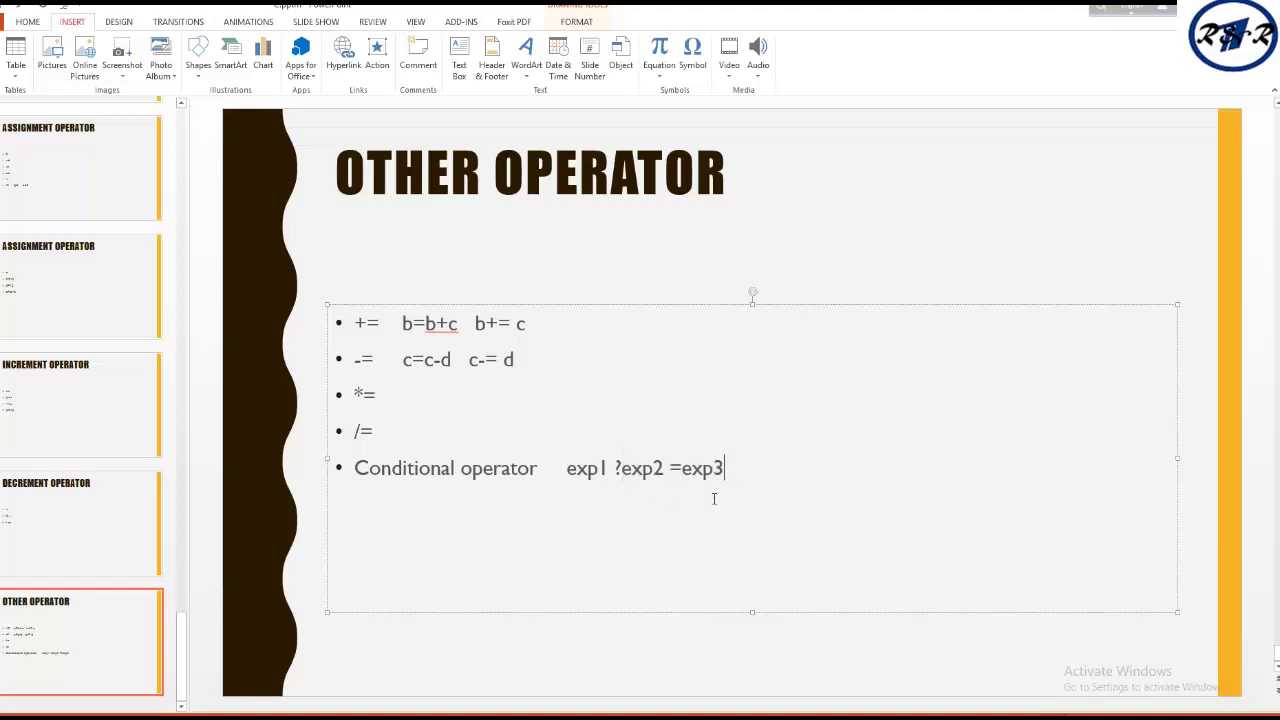
pyautogui.doubleClick(704, 470)
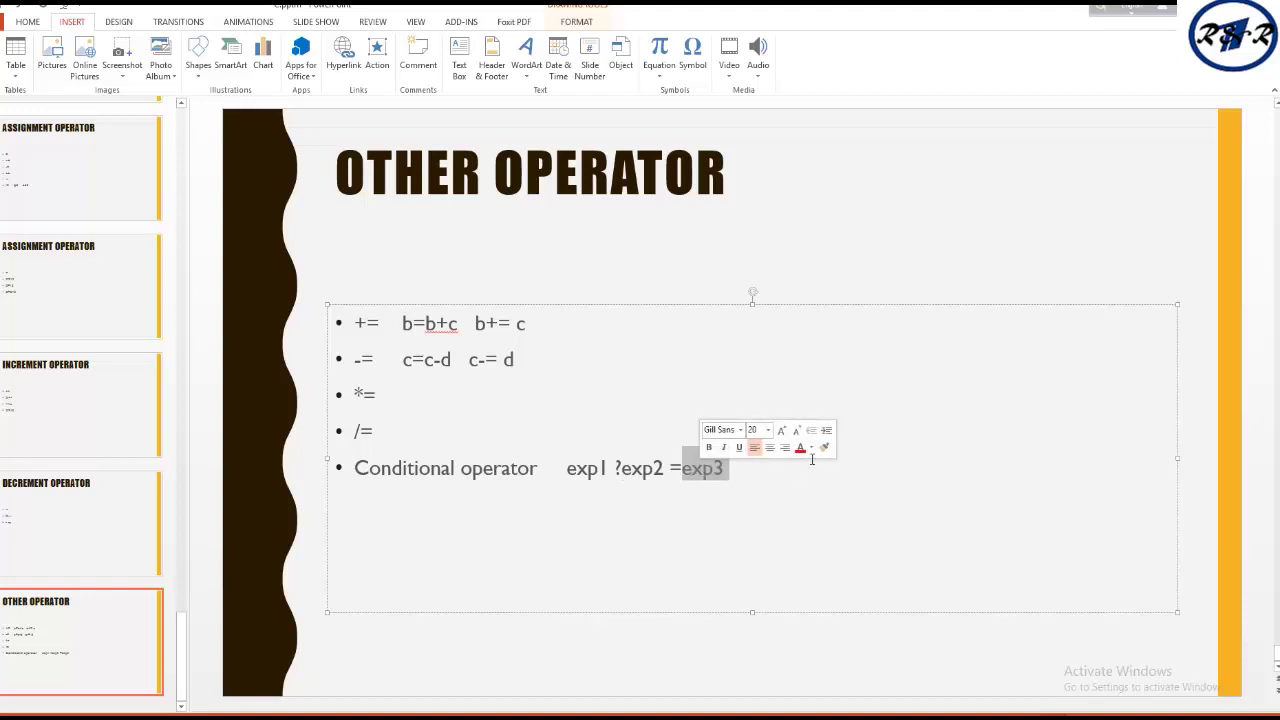
pyautogui.click(748, 470)
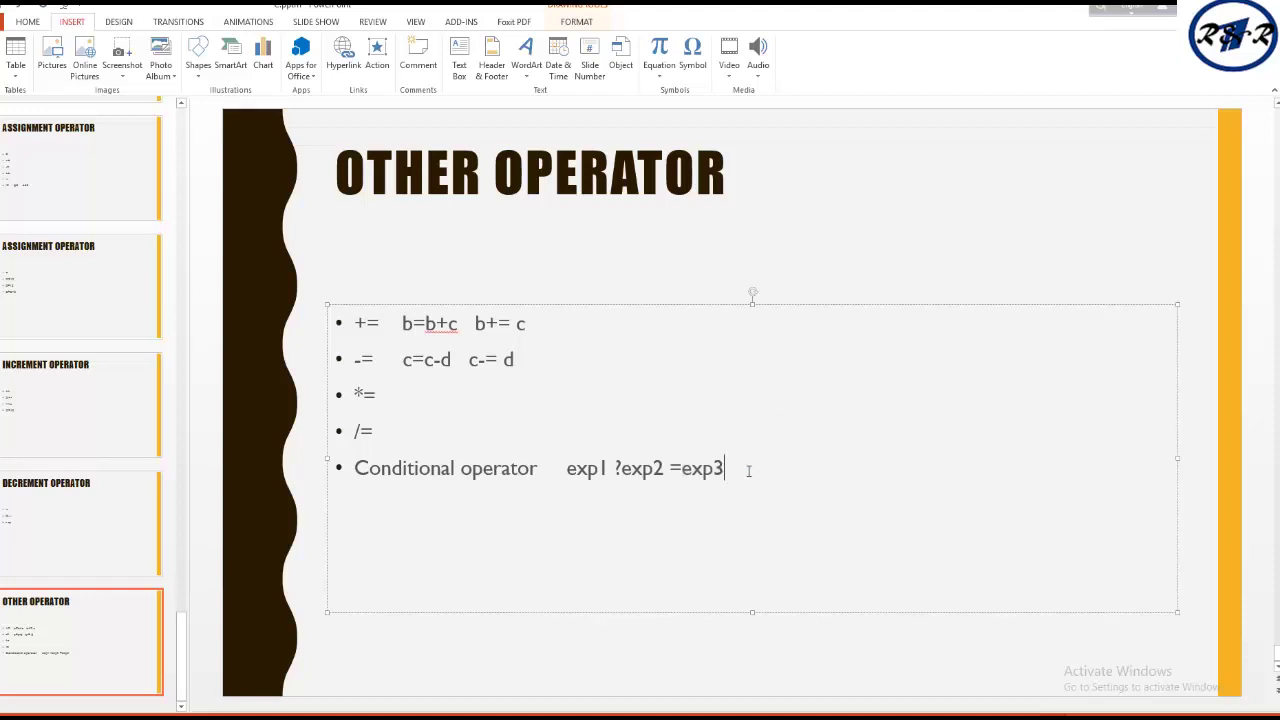
# - Add bullets A=10 and 'B=5 A>B? 3=4' below the Conditional operator line
pyautogui.press('Return')
pyautogui.write('a=')
pyautogui.write('10')
pyautogui.press('Return')
pyautogui.write('b=')
pyautogui.write('5')
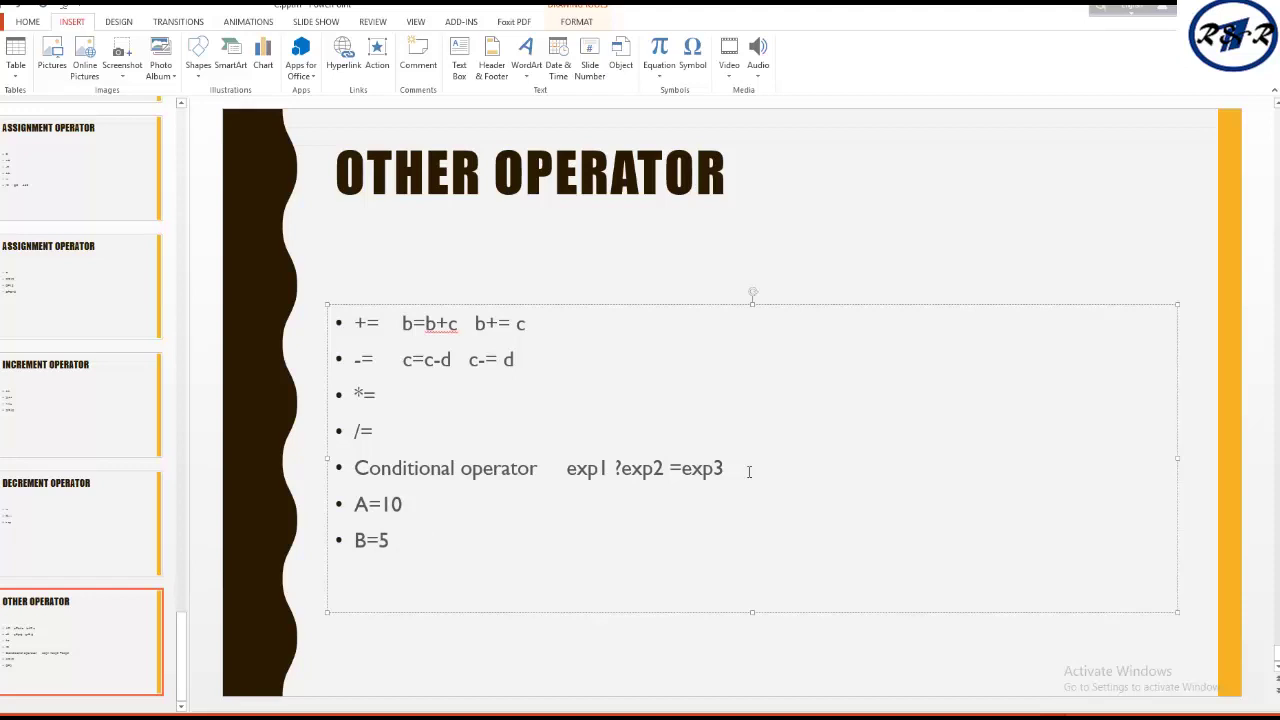
pyautogui.write('      a')
pyautogui.press('BackSpace')
pyautogui.write('A')
pyautogui.write('>B')
pyautogui.write('? ')
pyautogui.write('3')
pyautogui.write('=')
pyautogui.write('4')
pyautogui.doubleClick(478, 540)
pyautogui.moveTo(462, 540); pyautogui.dragTo(421, 540)
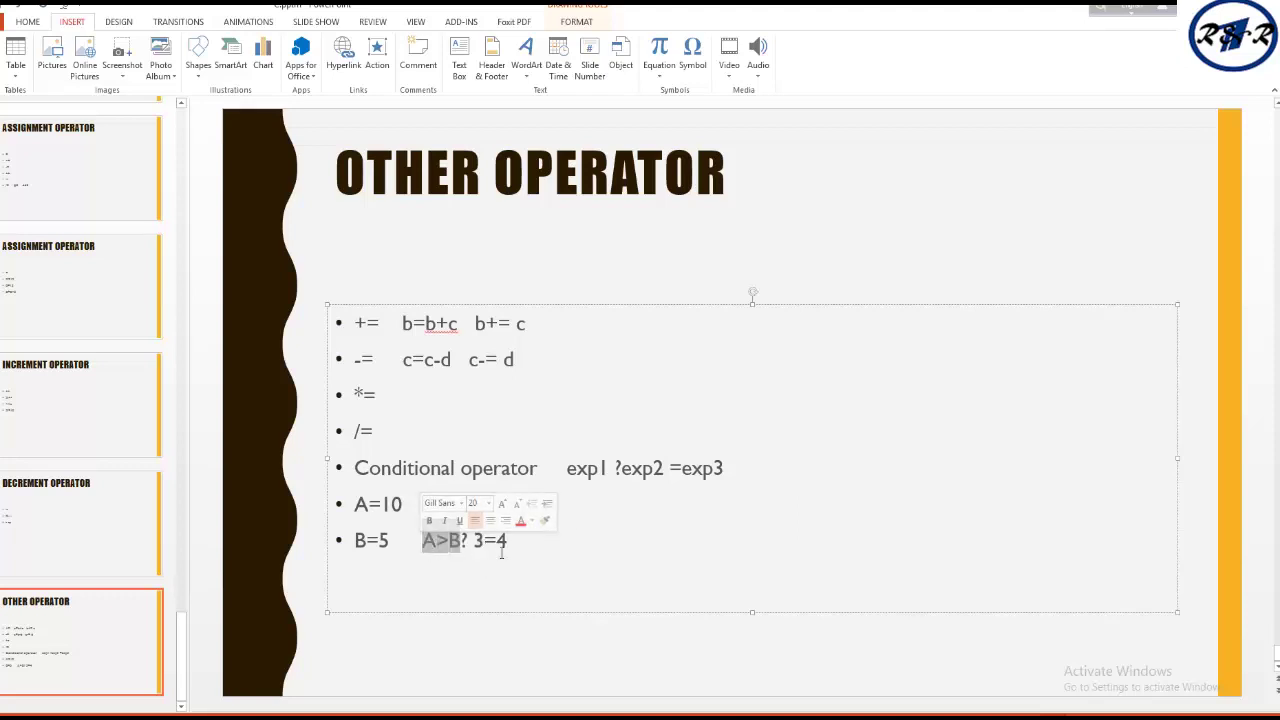
pyautogui.doubleClick(504, 540)
pyautogui.press('Right')
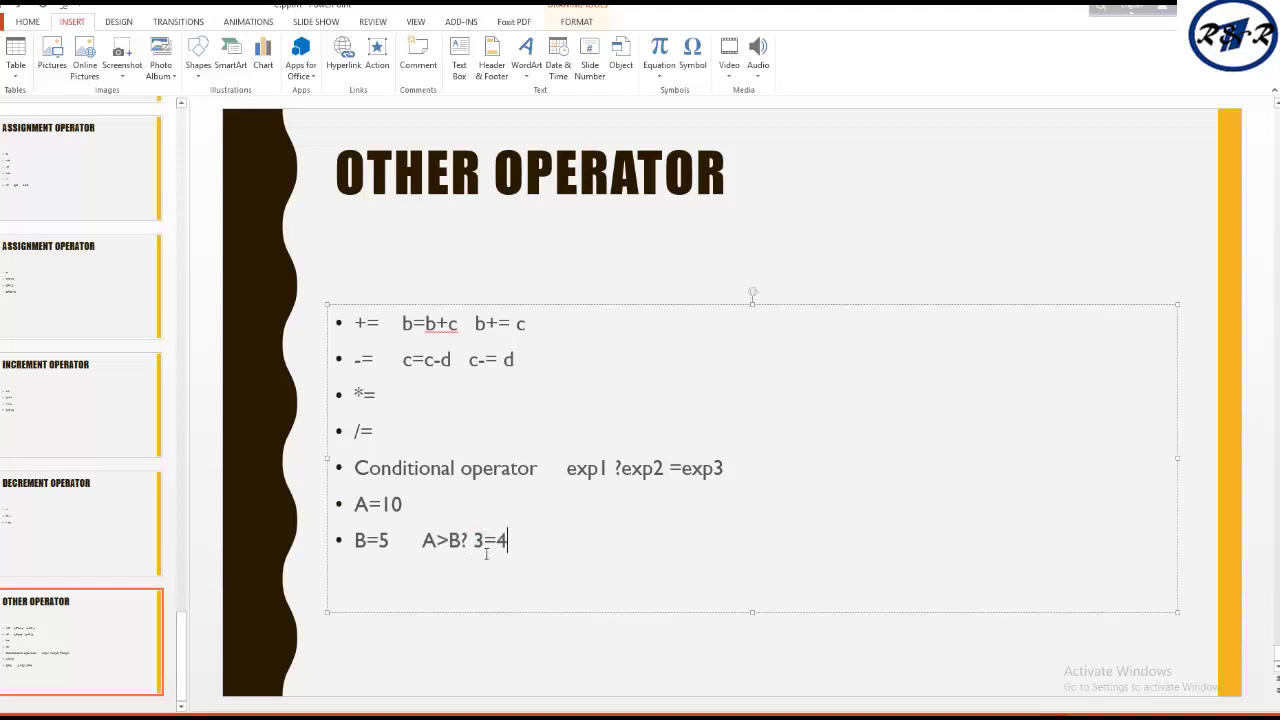
pyautogui.moveTo(510, 540); pyautogui.dragTo(421, 540)
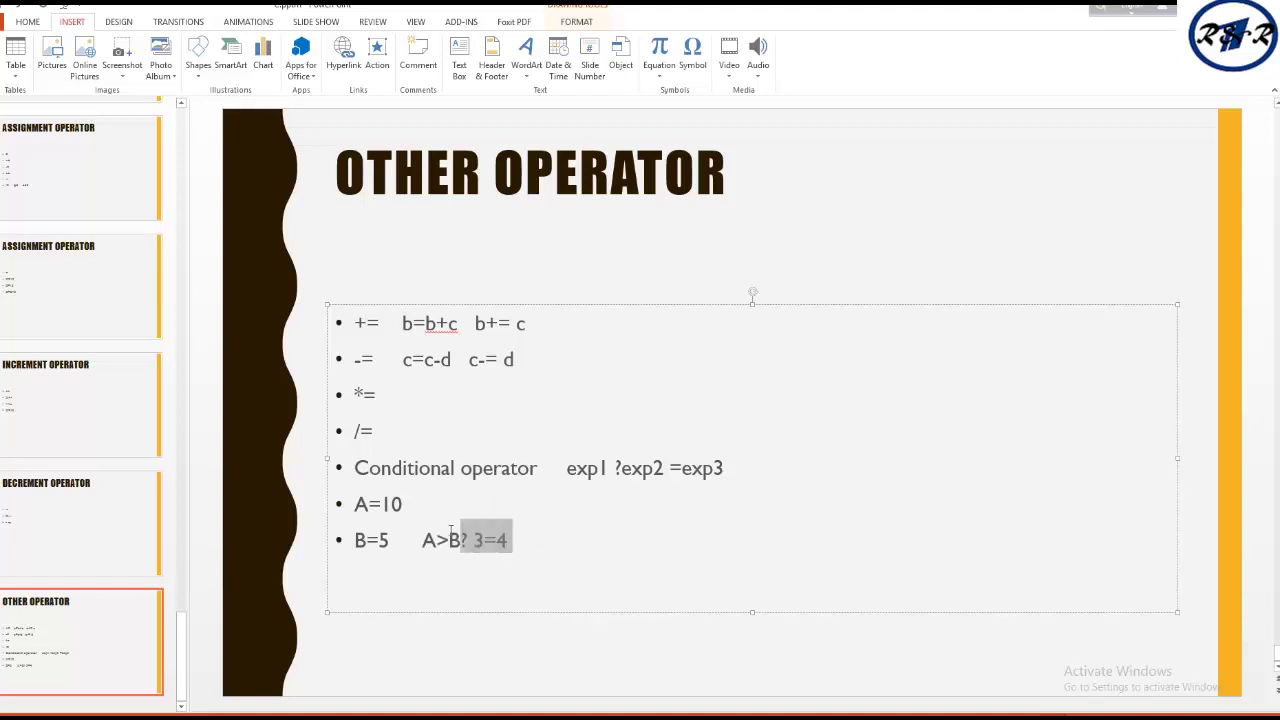
pyautogui.click(545, 543)
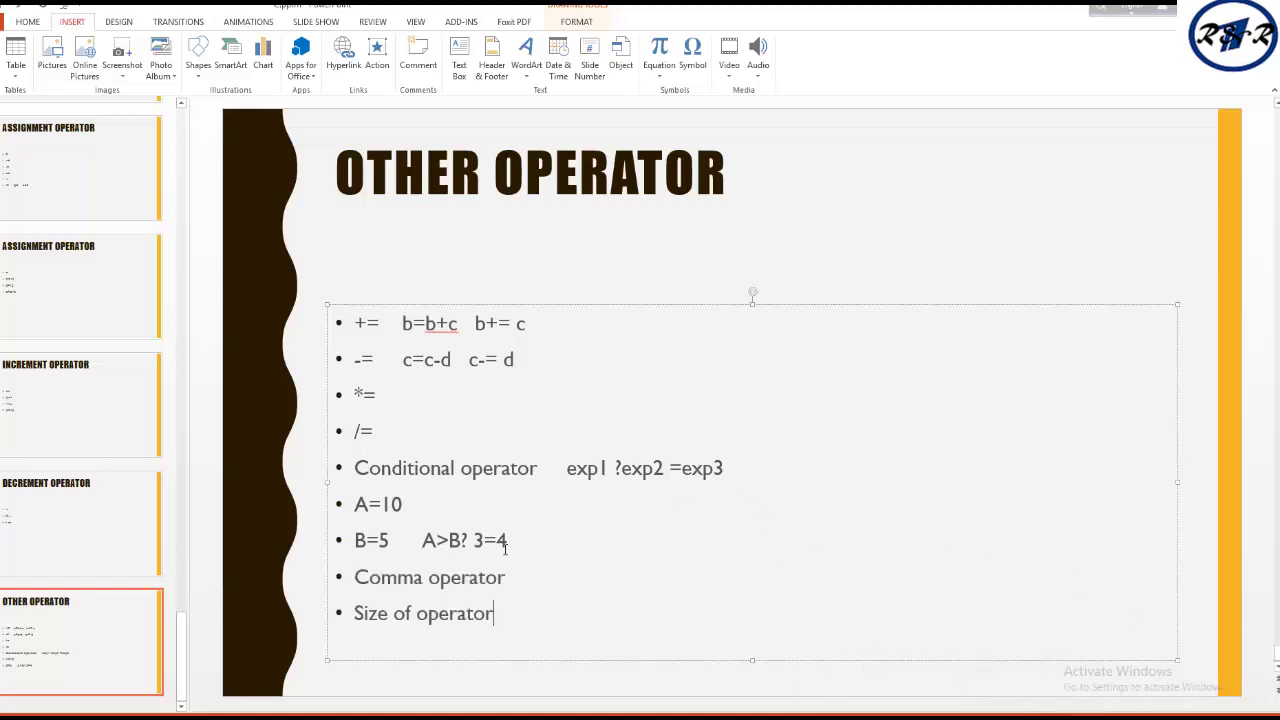
# - Append the example x=2,y=3; to the Comma operator bullet
pyautogui.moveTo(357, 572); pyautogui.dragTo(562, 569)
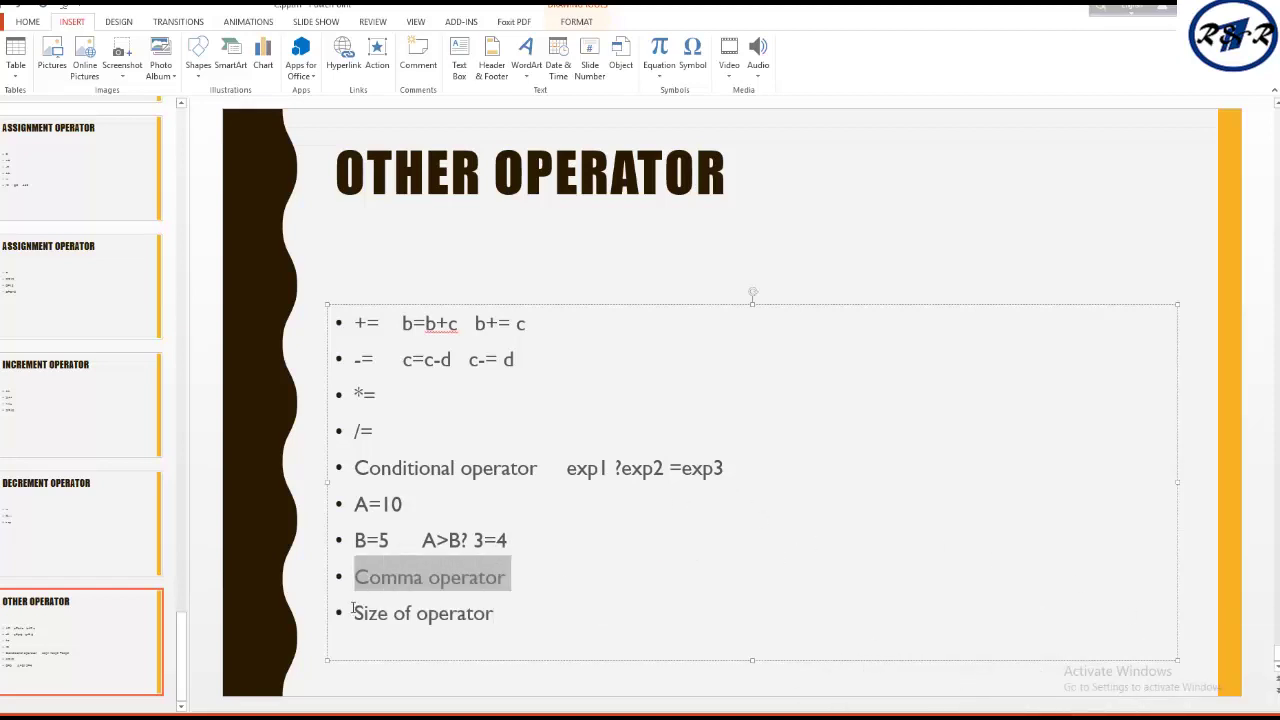
pyautogui.moveTo(354, 610); pyautogui.dragTo(495, 614)
pyautogui.click(602, 547)
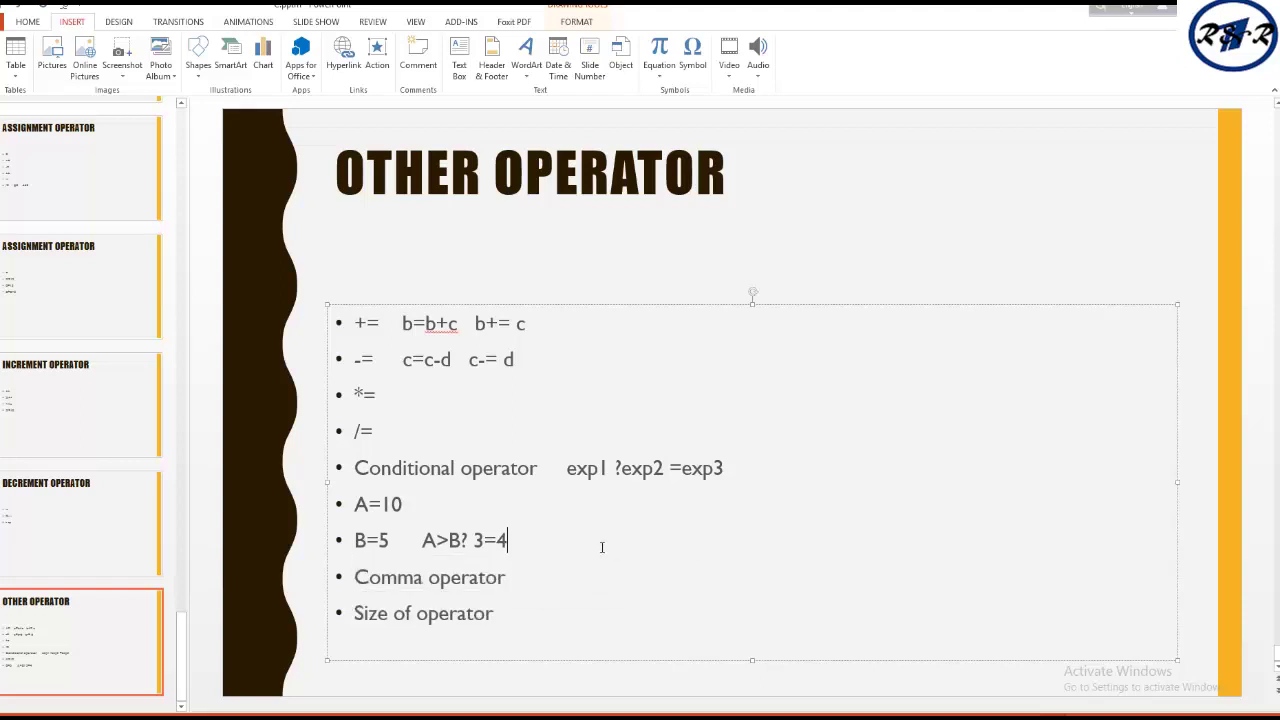
pyautogui.click(526, 576)
pyautogui.write('x')
pyautogui.write('=')
pyautogui.write('2')
pyautogui.write(',')
pyautogui.write('y=')
pyautogui.write('3;')
# - Extend the comma example with x=2; y=4;, fixing a mistyped hyphen
pyautogui.click(1000, 716)
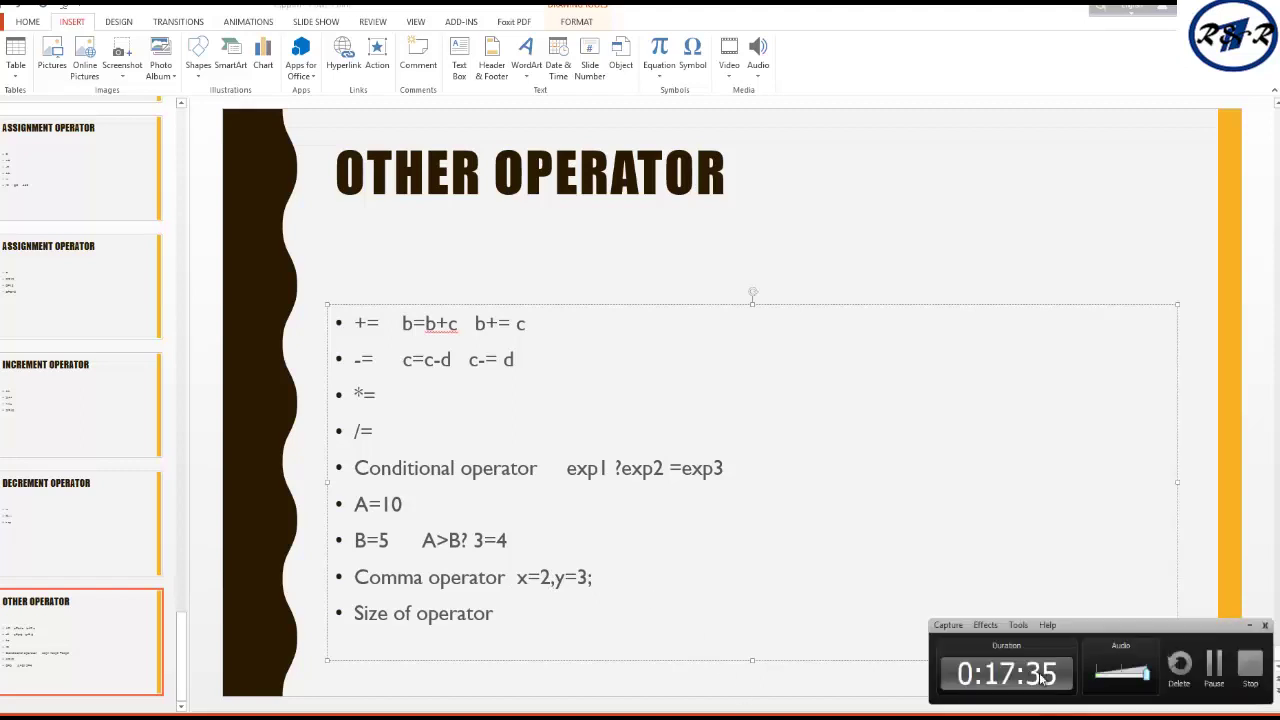
pyautogui.click(1226, 682)
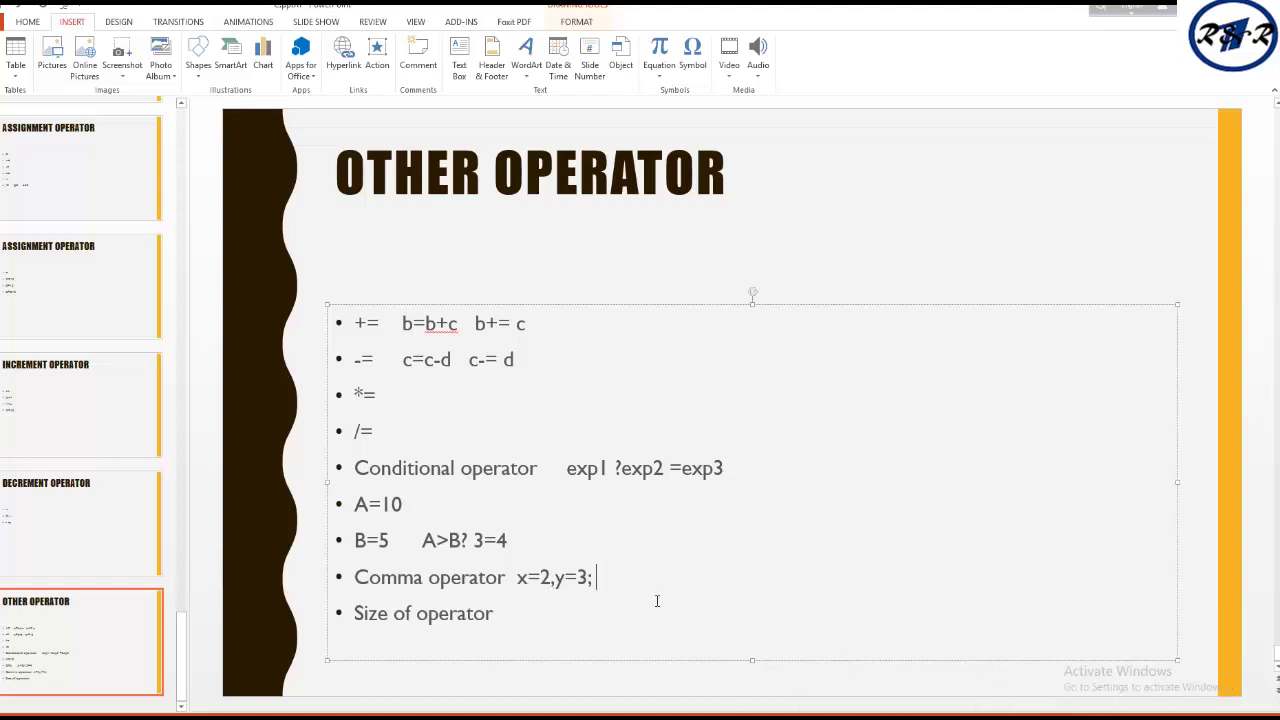
pyautogui.write('x-')
pyautogui.press('BackSpace')
pyautogui.write('=')
pyautogui.write('2; ')
pyautogui.write('y')
pyautogui.write('=4')
pyautogui.write(';')
# - Add 'm= sizeof(sum)' after Size of operator, correcting the sizeof typo
pyautogui.moveTo(588, 577); pyautogui.dragTo(500, 578)
pyautogui.click(508, 580)
pyautogui.click(528, 617)
pyautogui.write('m=')
pyautogui.write(' si')
pyautogui.write('x')
pyautogui.press('BackSpace')
pyautogui.write('ze')
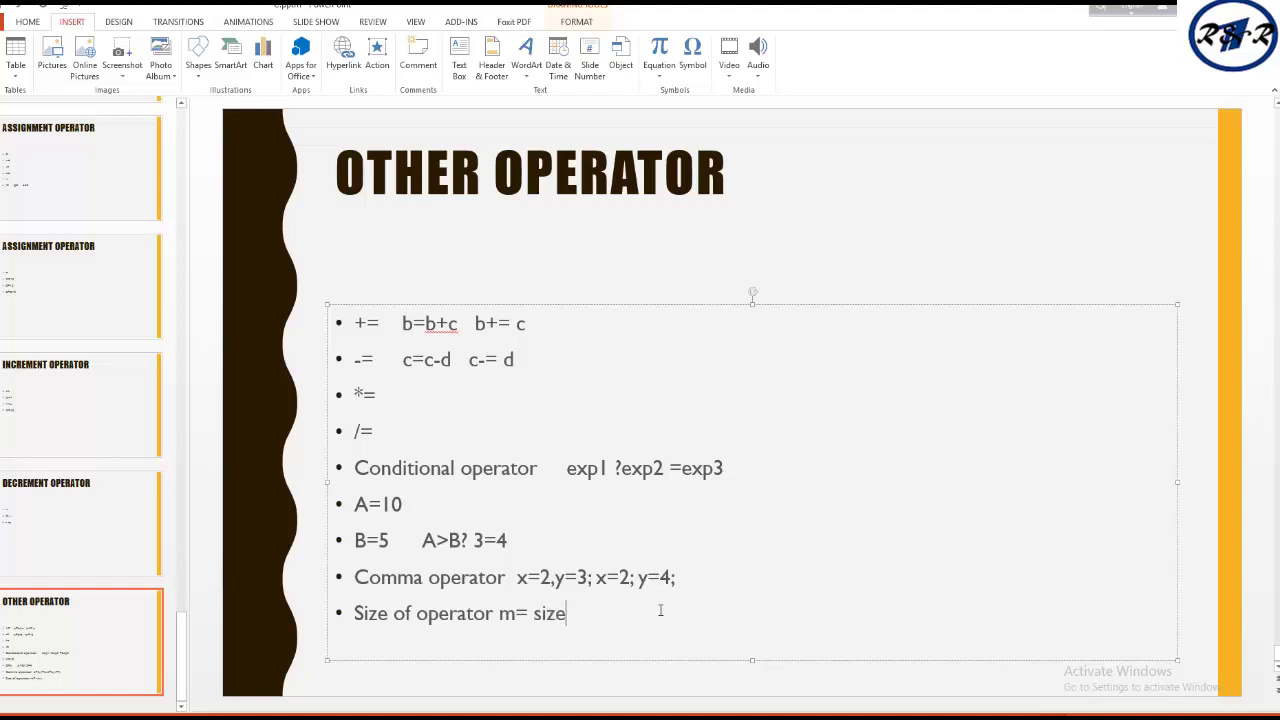
pyautogui.write('o')
pyautogui.write('f')
pyautogui.write('(')
pyautogui.write('sum')
pyautogui.write(')')
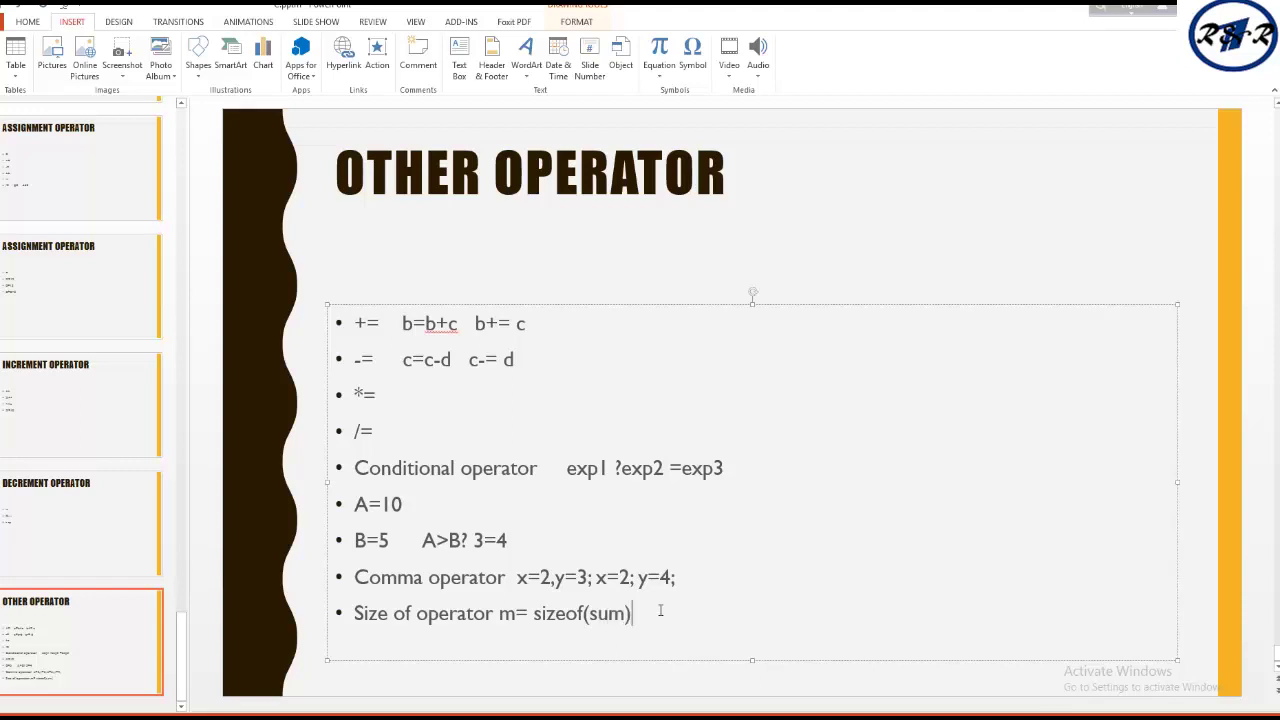